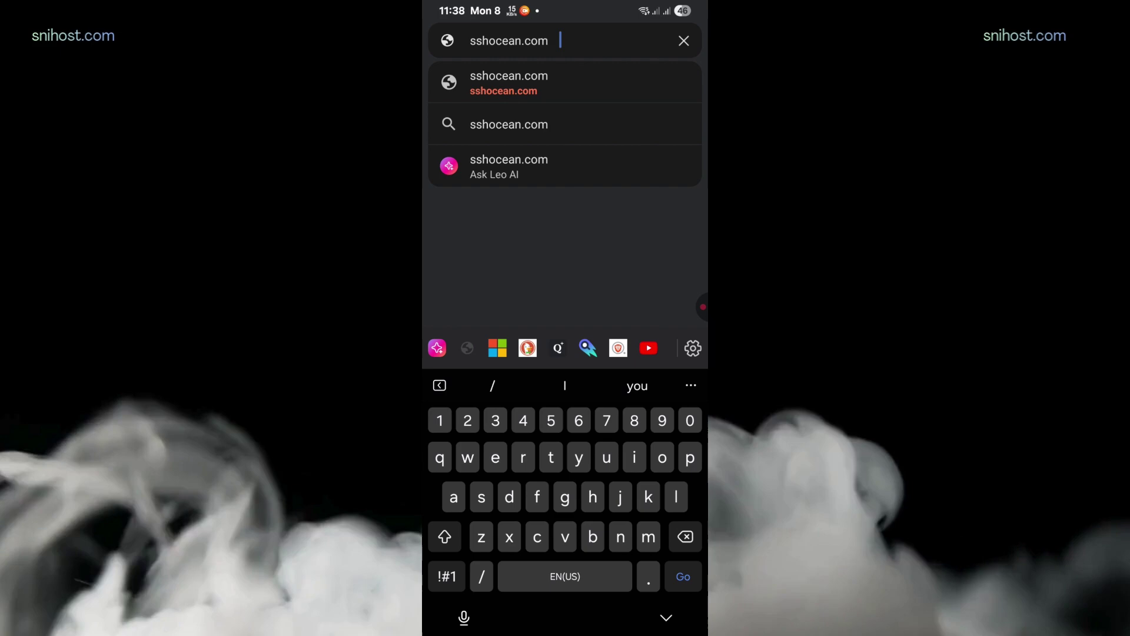
# Load sshocean.com from Brave's address bar.
pyautogui.press('Return')
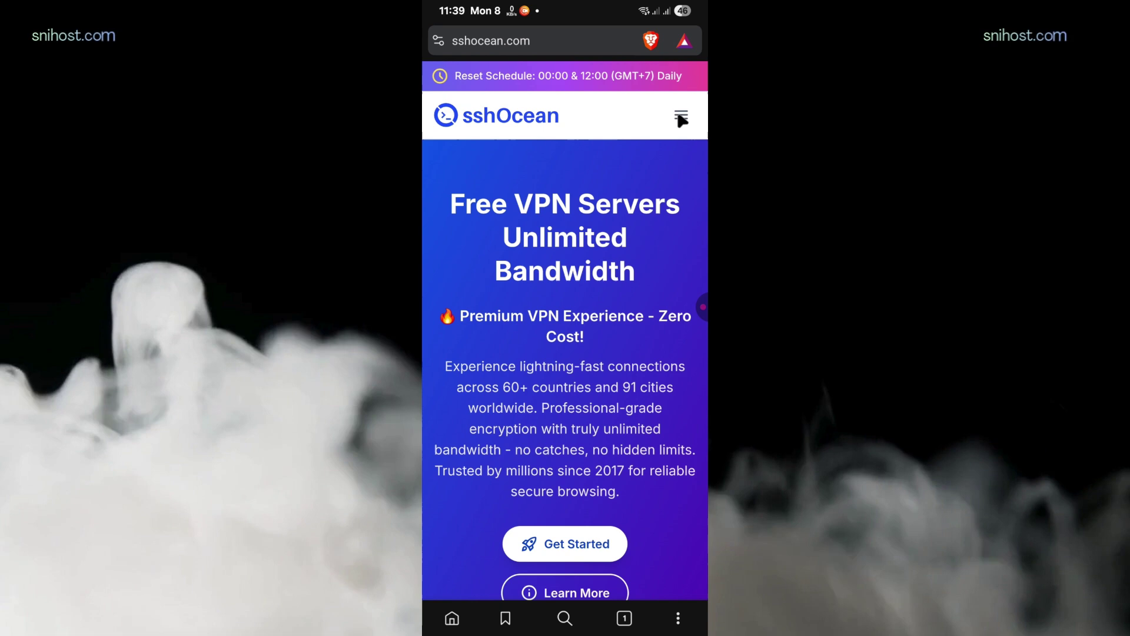
# Open V2Ray VLESS from the Services menu, returning from the ad tab.
pyautogui.click(681, 116)
pyautogui.click(493, 194)
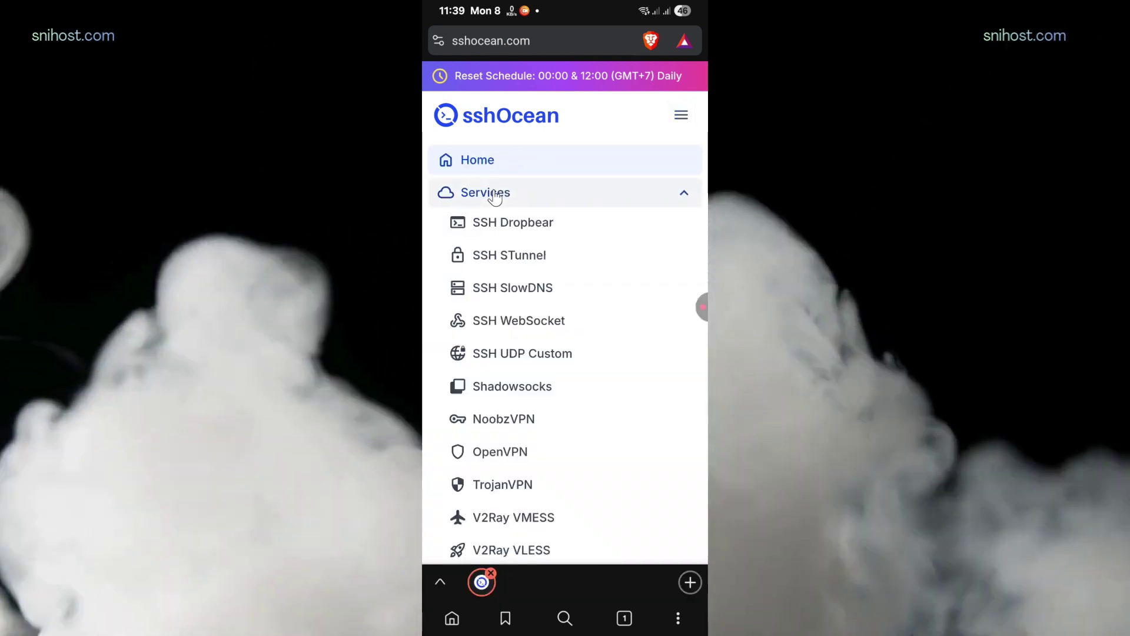
pyautogui.scroll(-1, 566, 329)
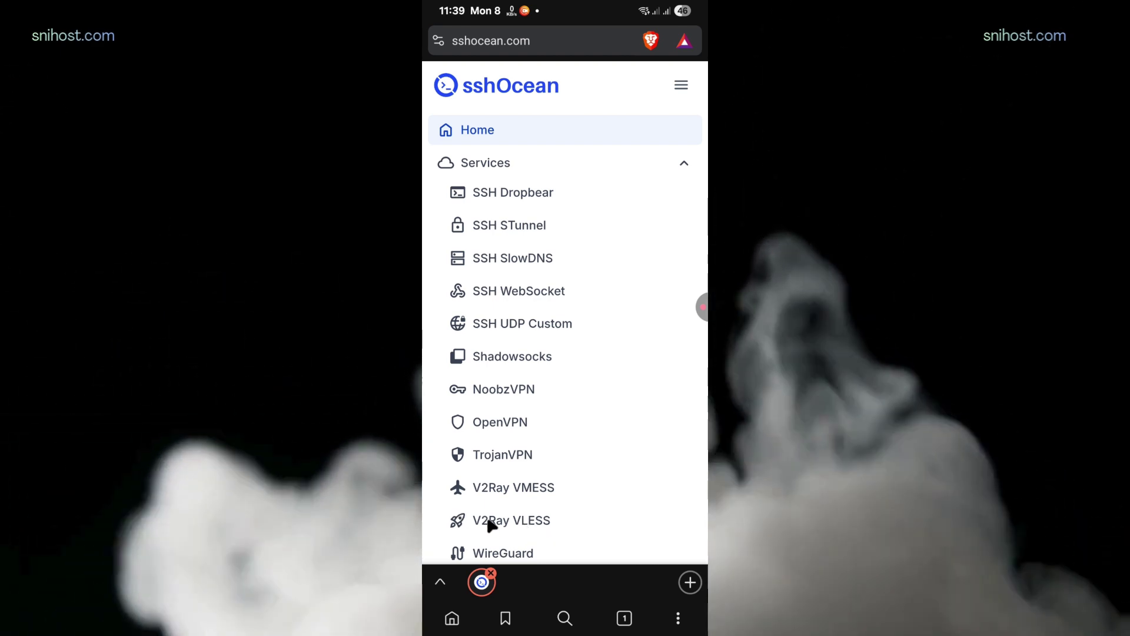
pyautogui.click(492, 523)
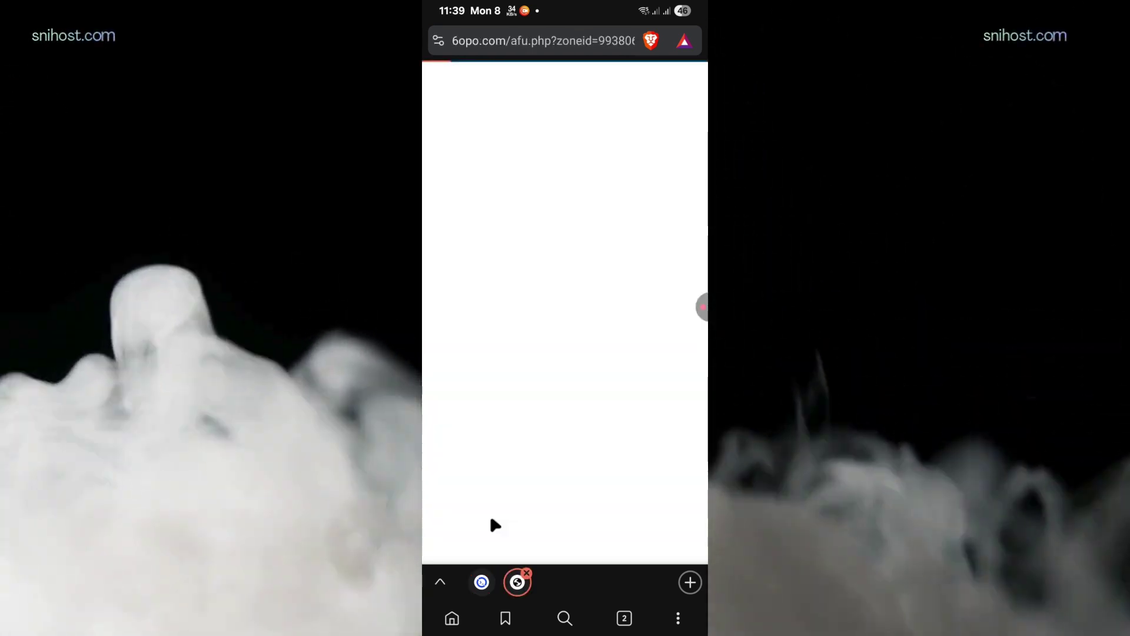
pyautogui.rightClick(492, 521)
pyautogui.click(495, 523)
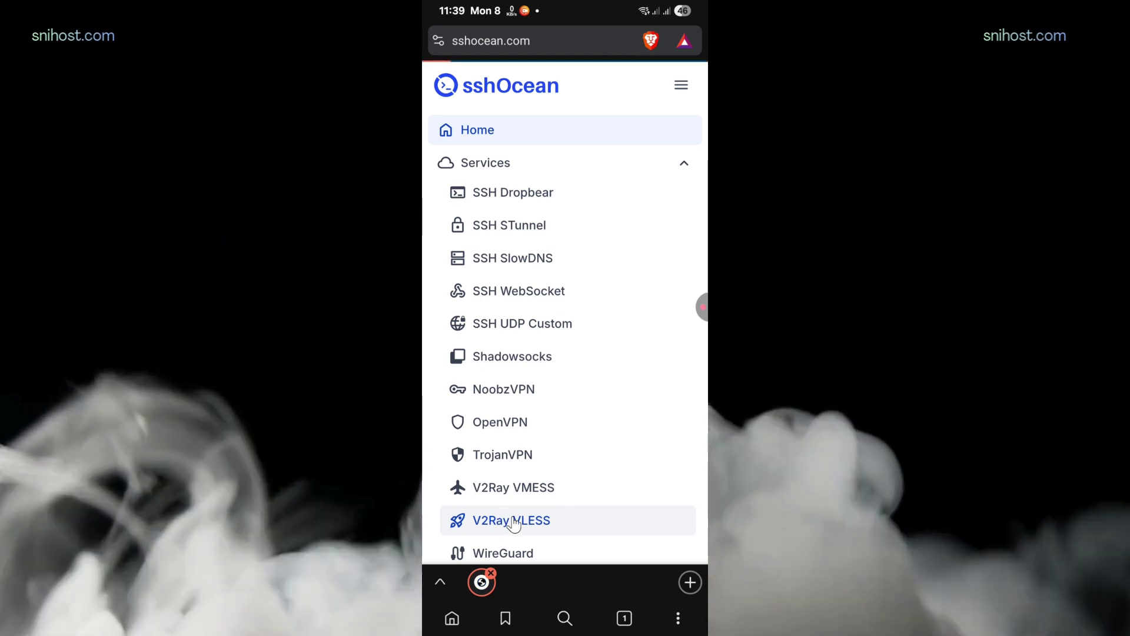
# Choose the United Kingdom servers and bring the VLESS UK1 card into view.
pyautogui.scroll(-5, 574, 372)
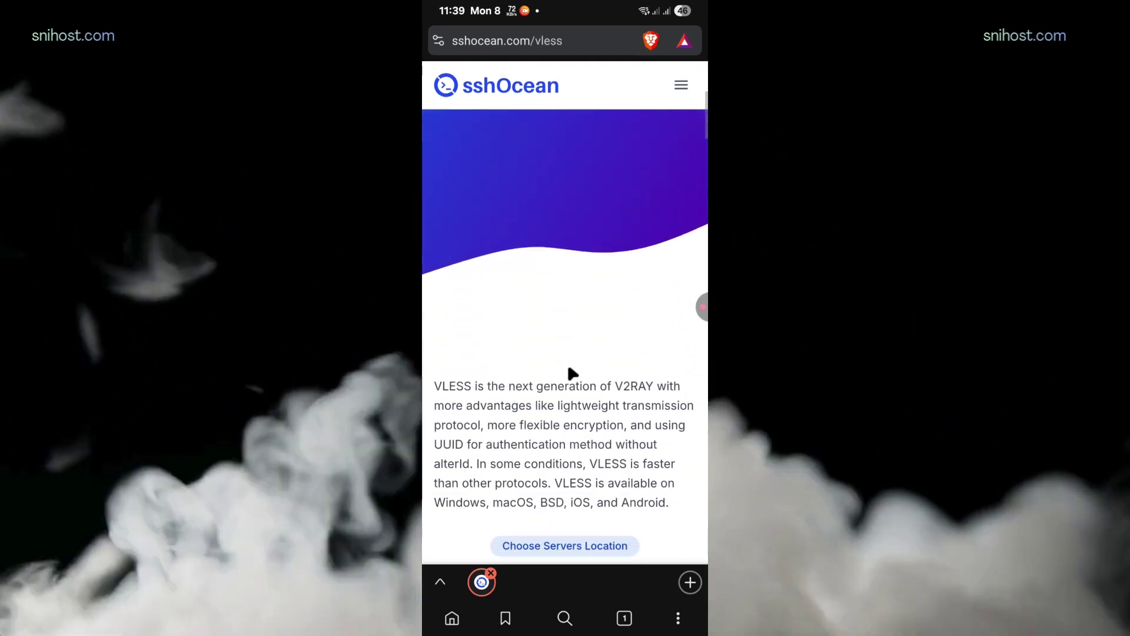
pyautogui.scroll(-10, 570, 371)
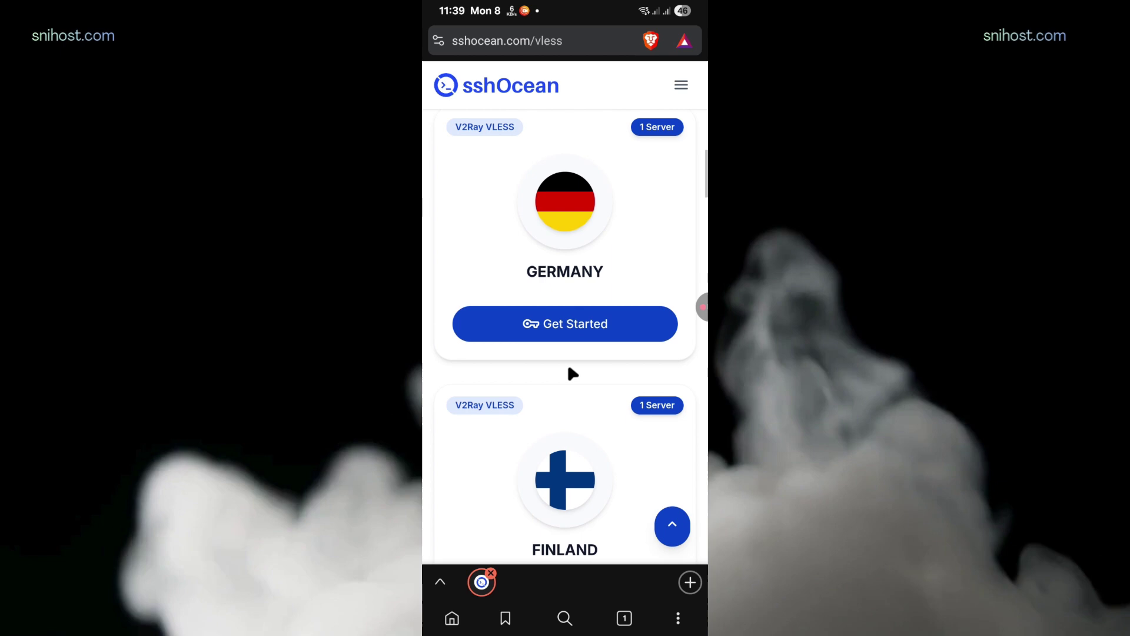
pyautogui.scroll(-5, 570, 373)
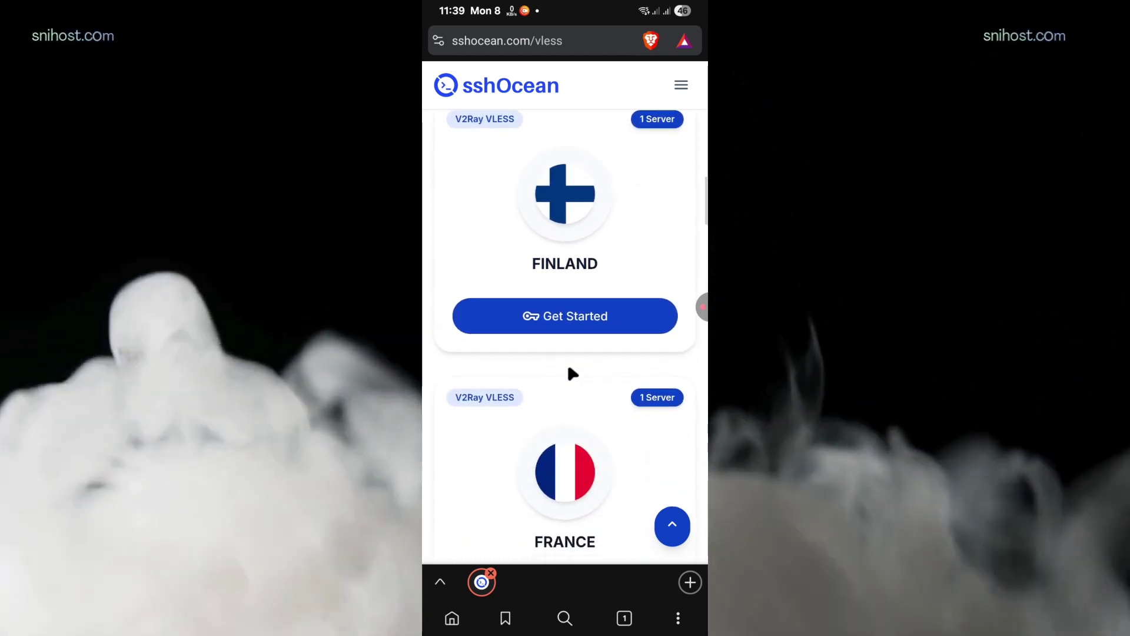
pyautogui.scroll(-10, 571, 374)
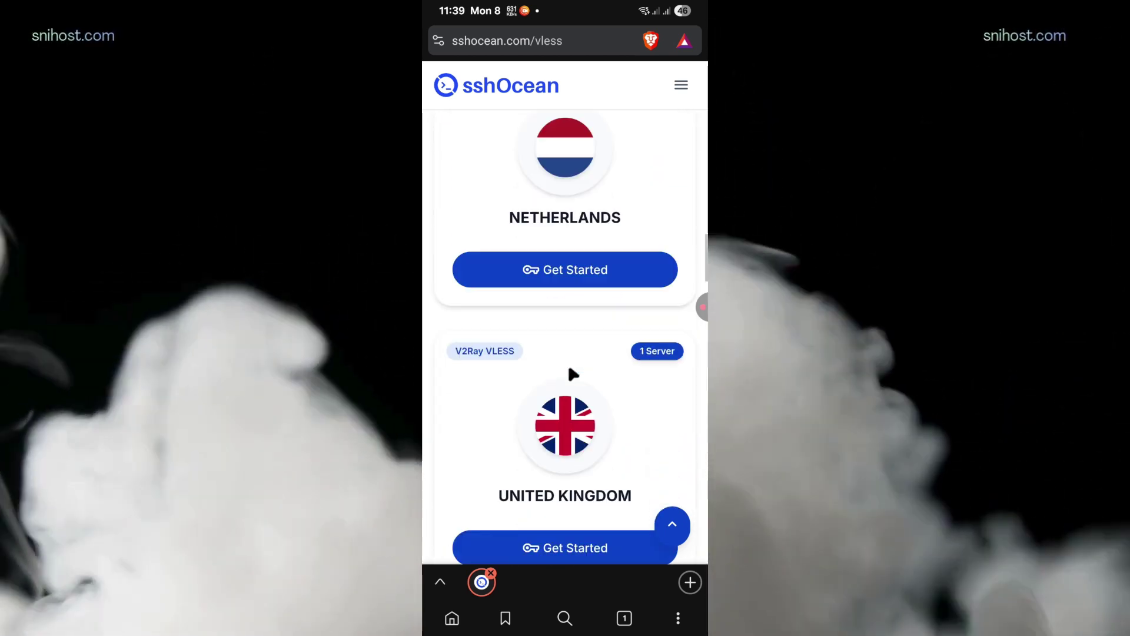
pyautogui.scroll(-4, 570, 371)
pyautogui.scroll(5, 571, 374)
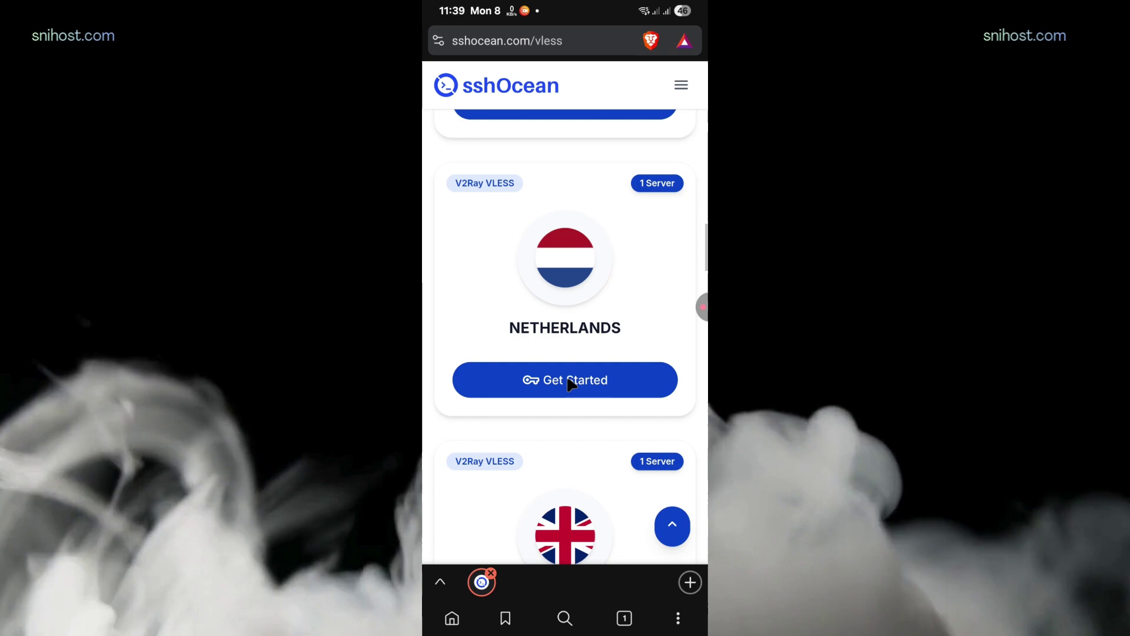
pyautogui.scroll(-4, 570, 386)
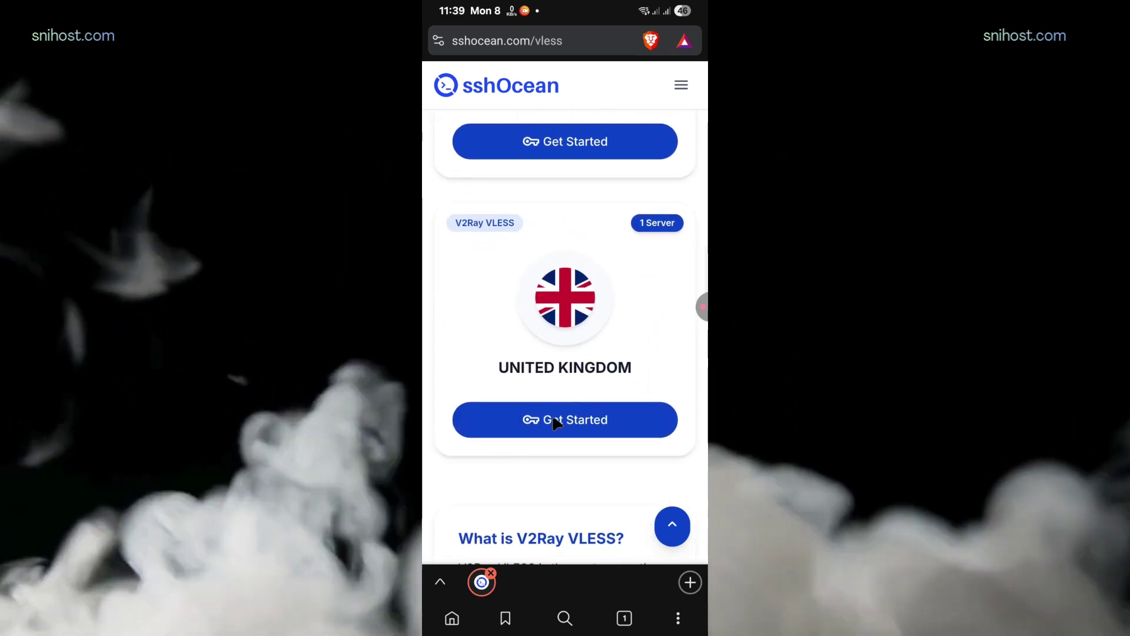
pyautogui.click(553, 417)
pyautogui.scroll(-10, 555, 406)
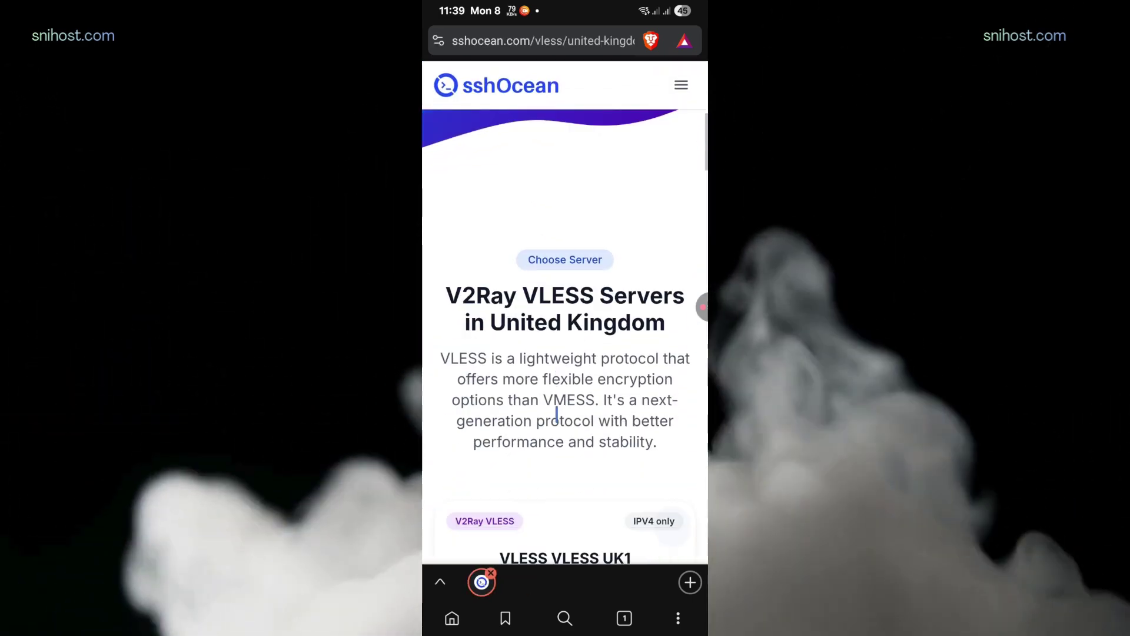
pyautogui.scroll(-4, 557, 415)
pyautogui.scroll(1, 556, 414)
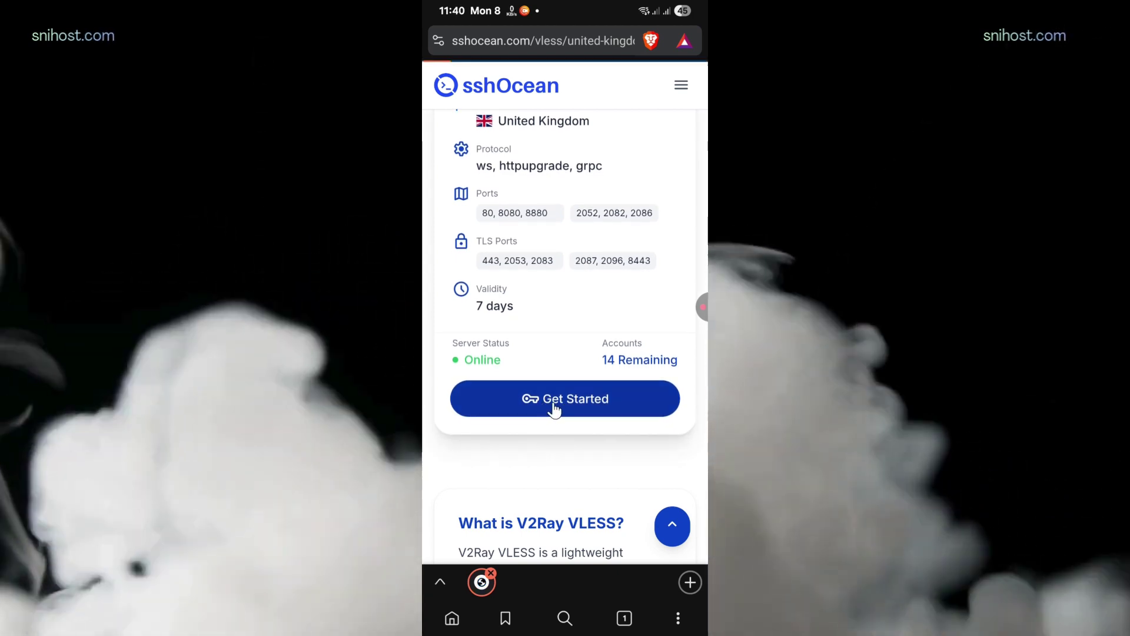
# Start a VLESS UK1 account and fill in a username on the form.
pyautogui.click(554, 407)
pyautogui.scroll(-5, 552, 401)
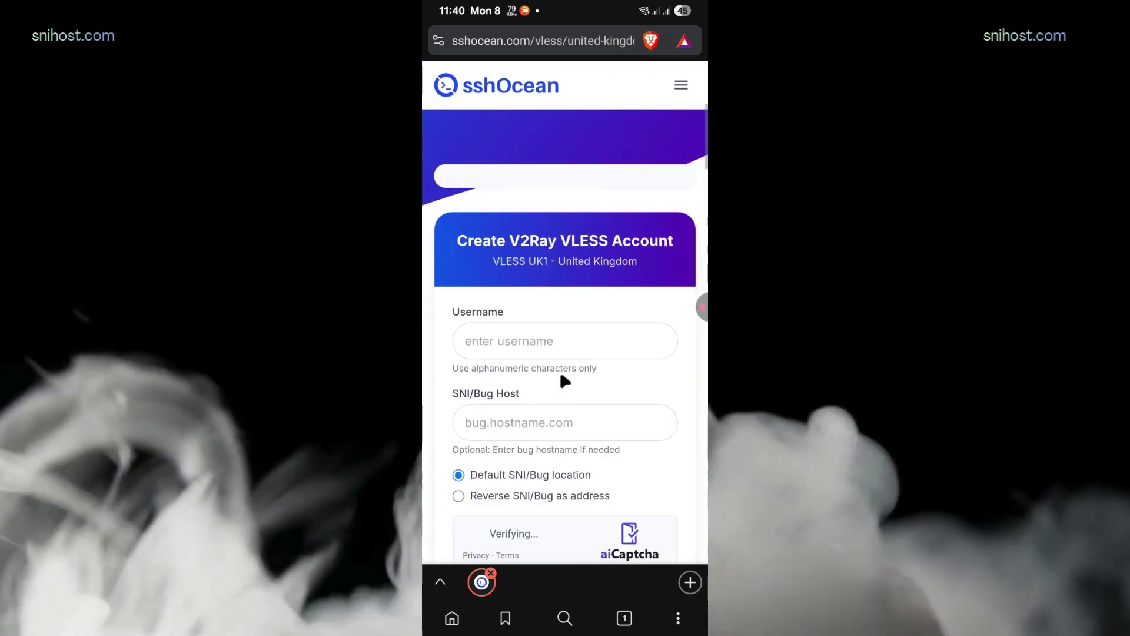
pyautogui.click(530, 341)
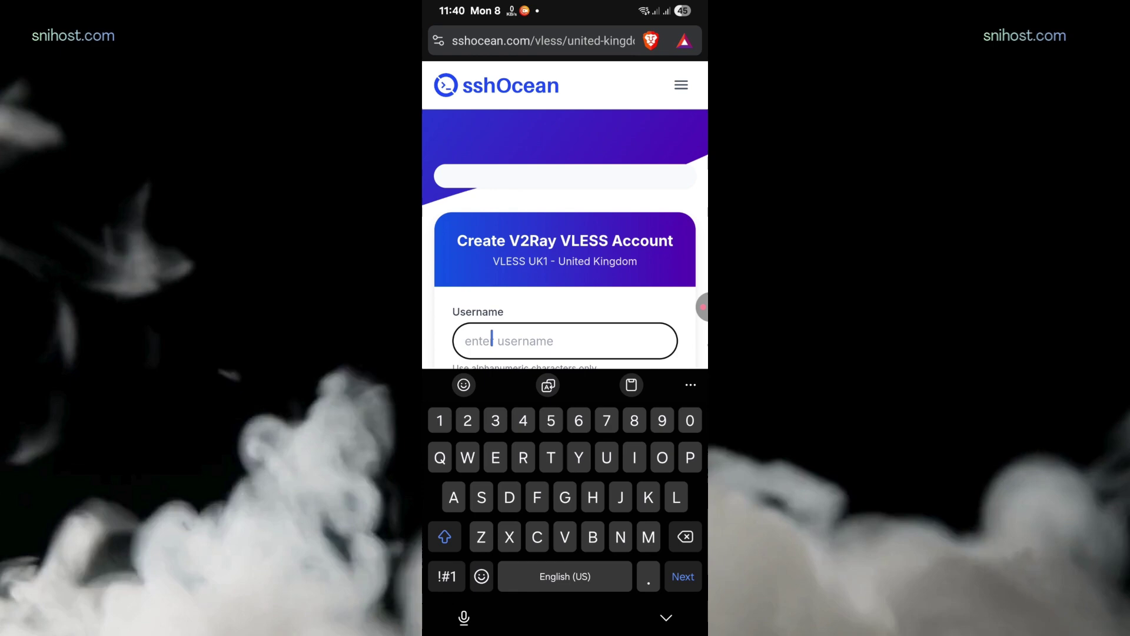
pyautogui.write('kofnet')
pyautogui.press('Escape')
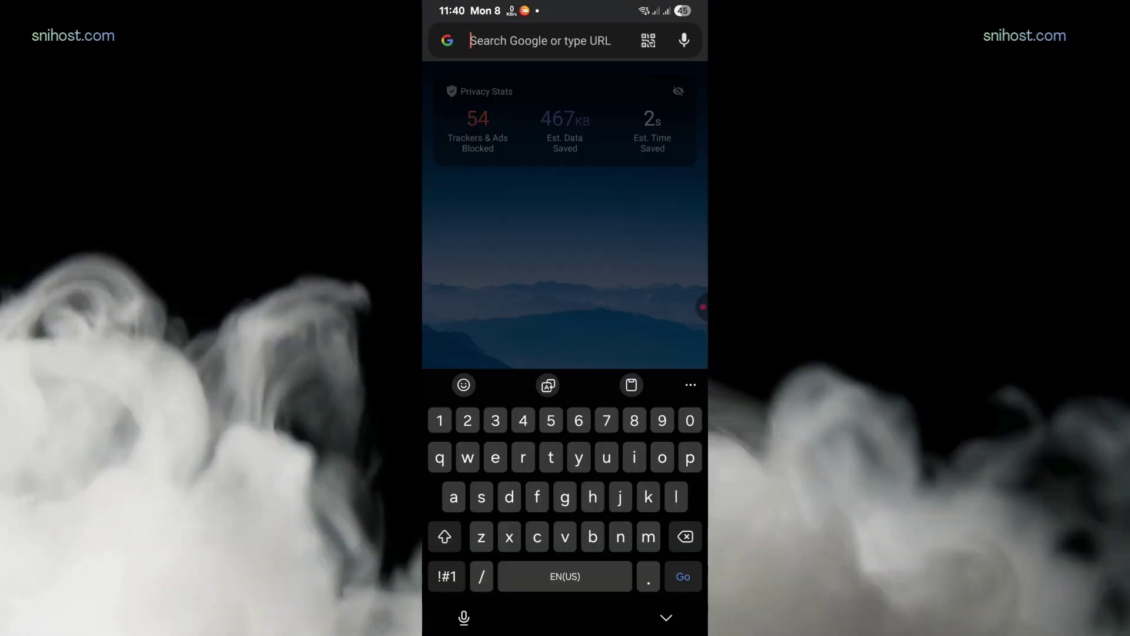
# Open snihost.com in a new tab and dismiss its cookie notice.
pyautogui.write('sni')
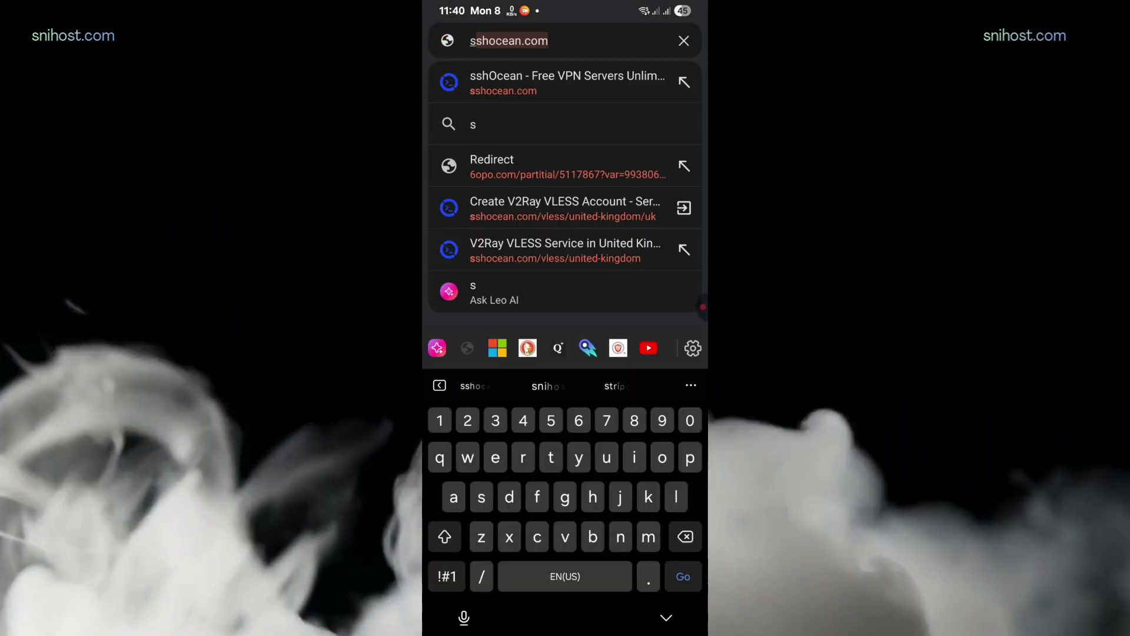
pyautogui.click(492, 385)
pyautogui.click(683, 577)
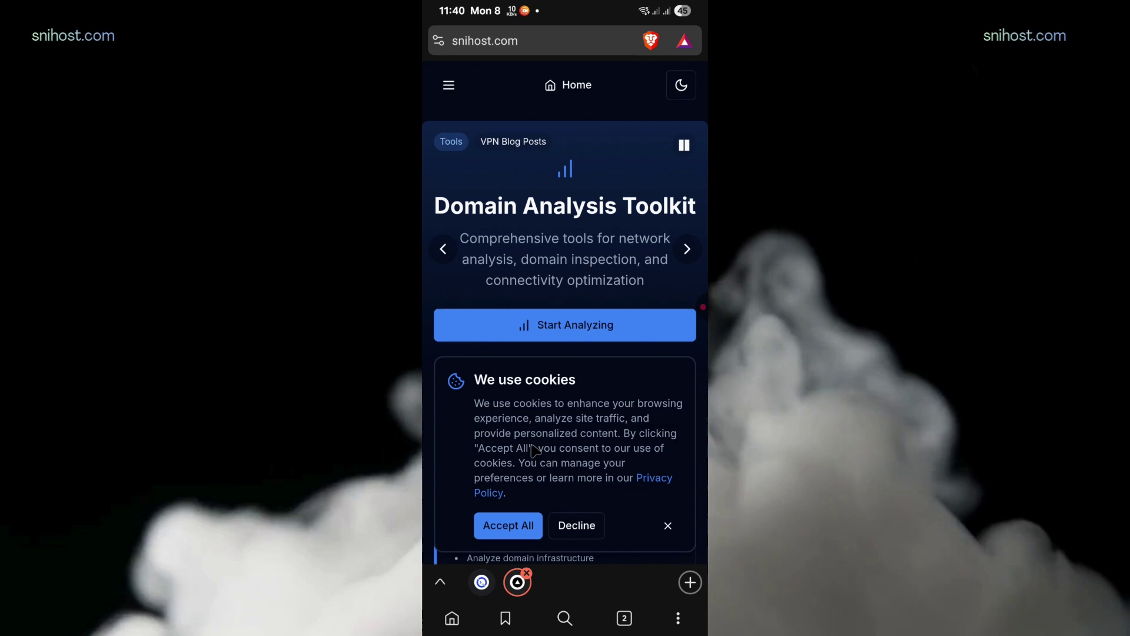
pyautogui.click(508, 526)
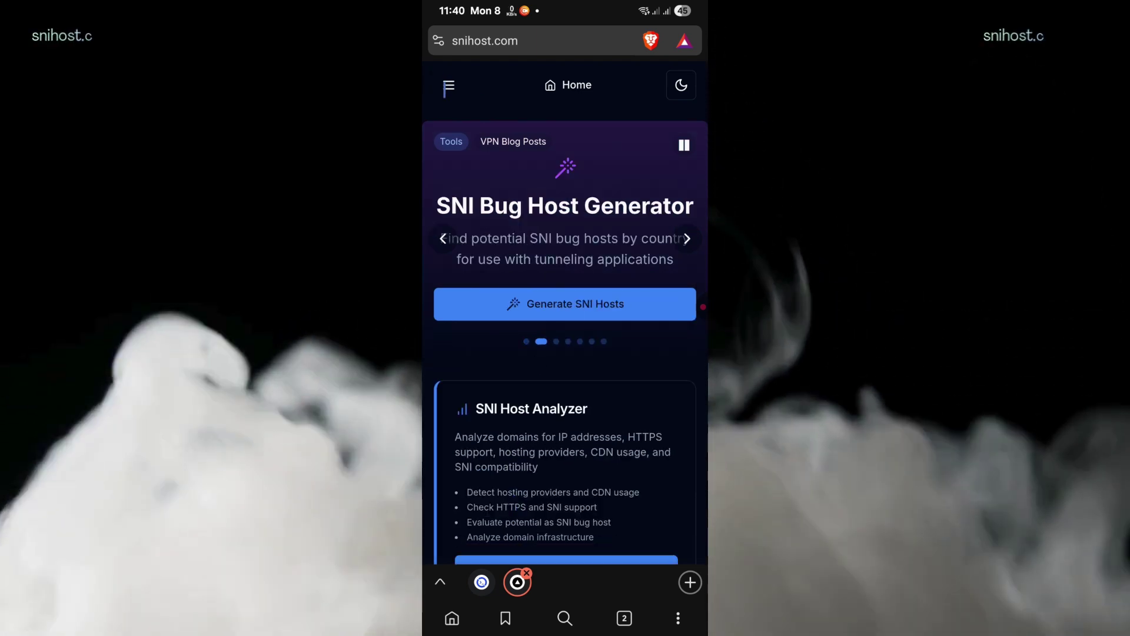
# Go to the SNI Bug Host Generator page under Tools.
pyautogui.click(449, 86)
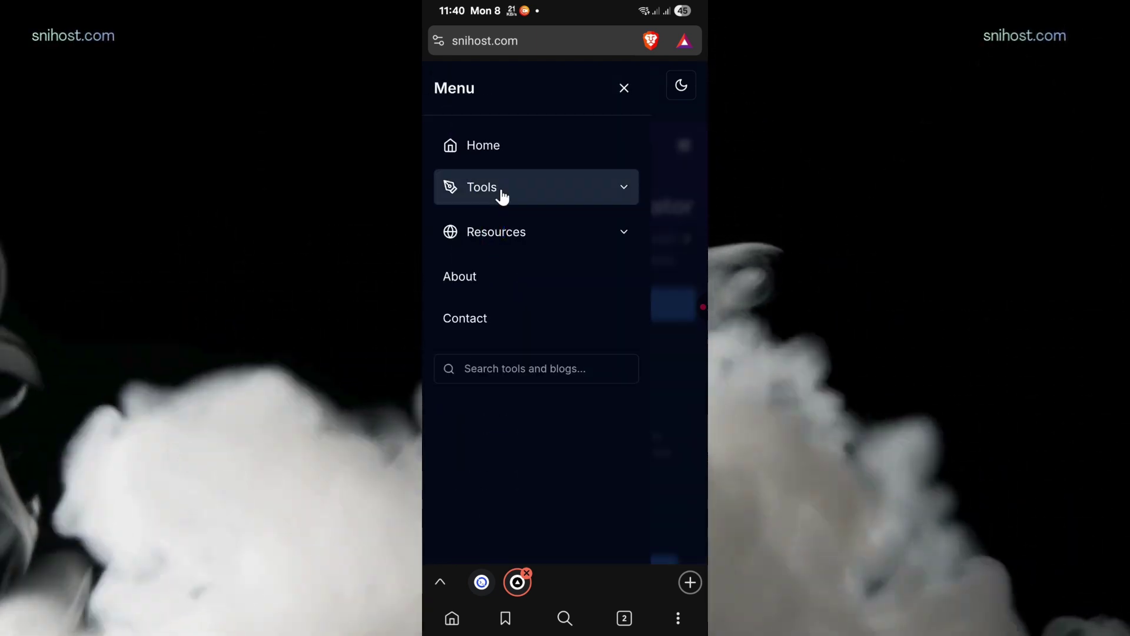
pyautogui.click(502, 196)
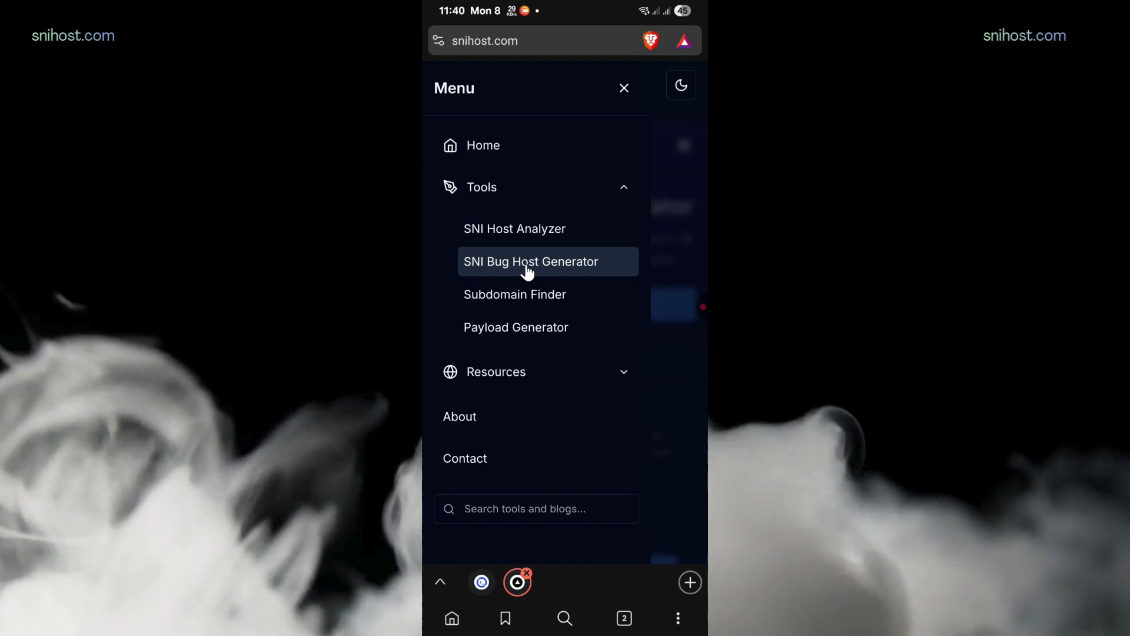
pyautogui.click(527, 262)
pyautogui.scroll(-2, 551, 306)
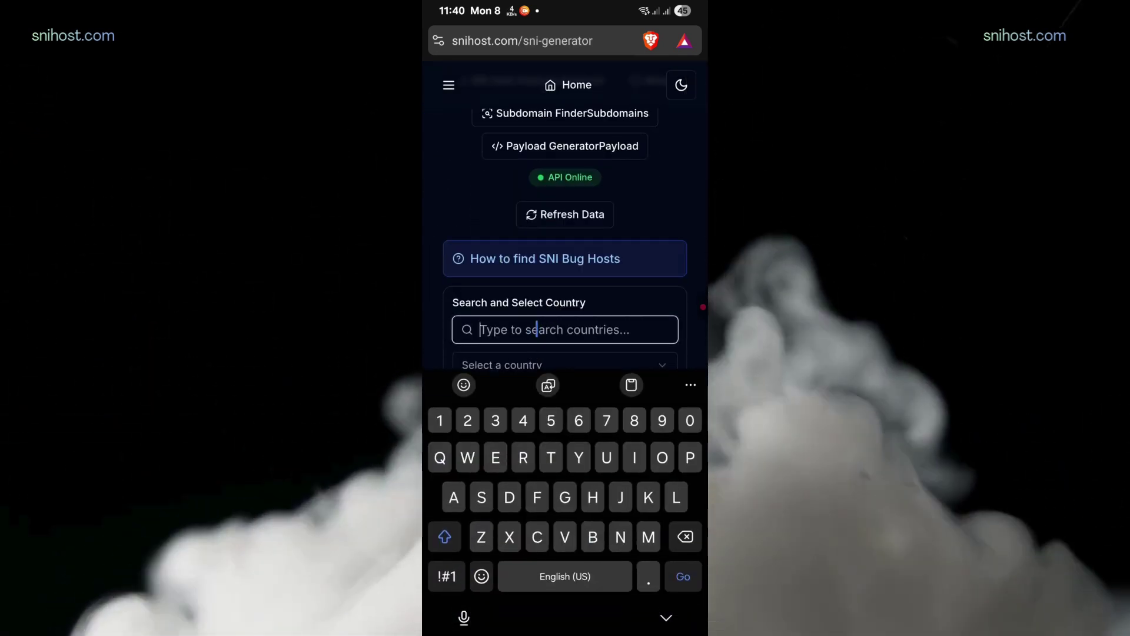
# Search 'so' and select South Africa to list its SNI bug hosts.
pyautogui.write('south')
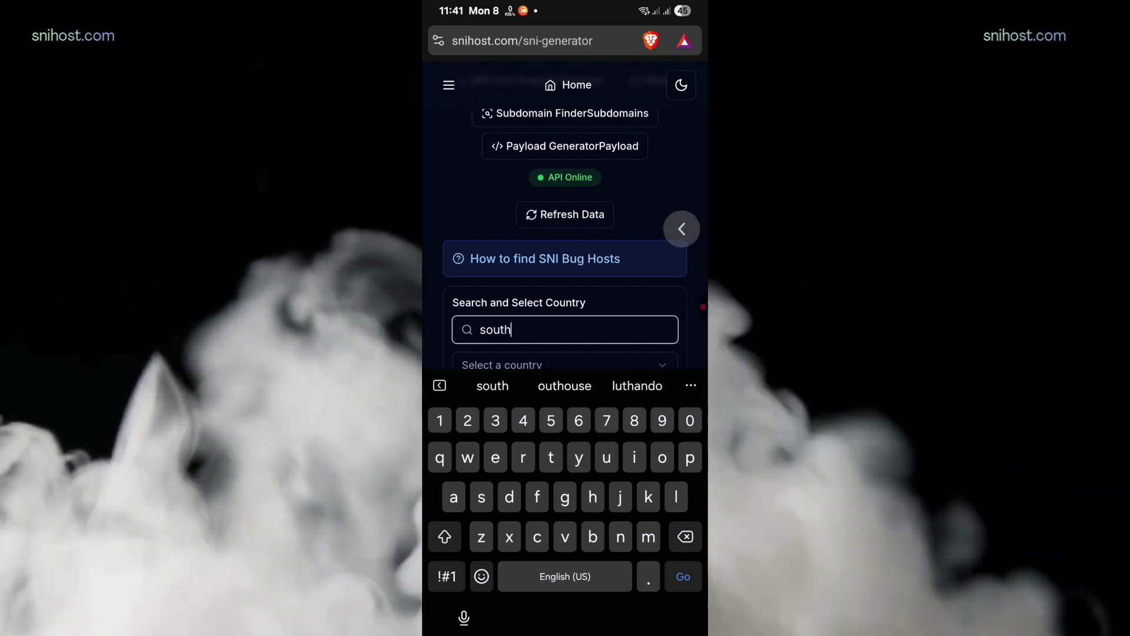
pyautogui.click(530, 365)
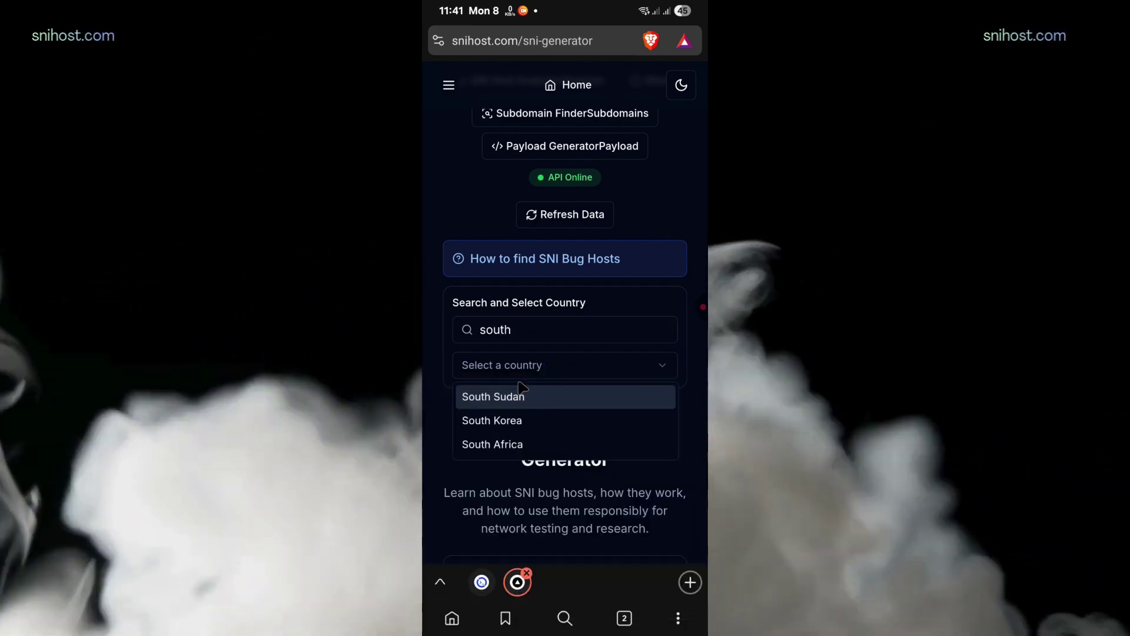
pyautogui.click(492, 444)
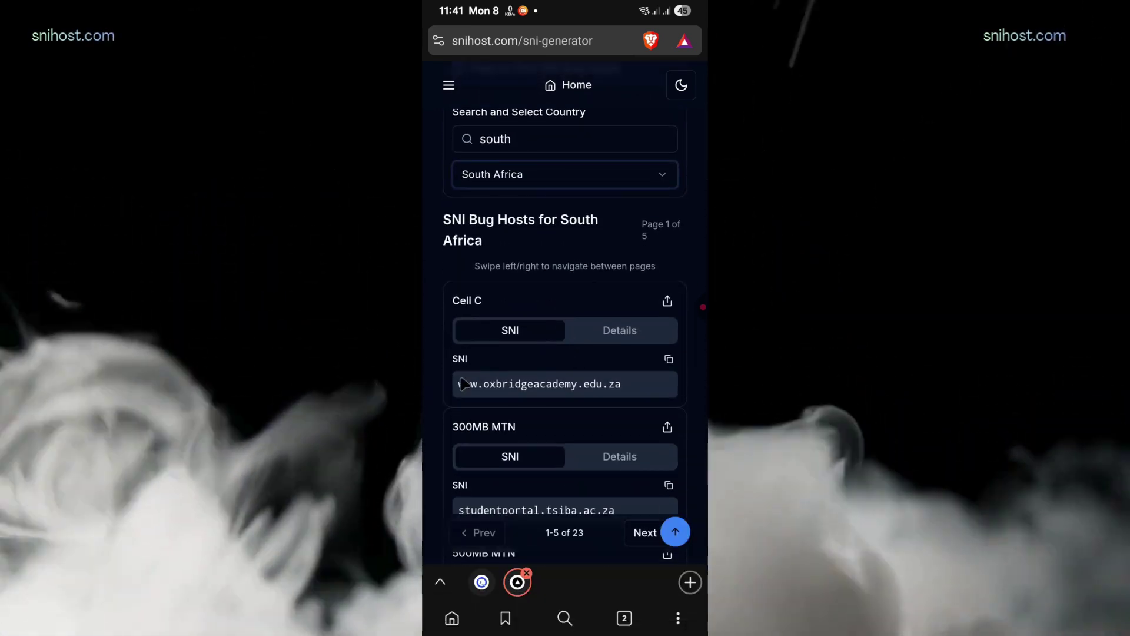
# Copy the 500MB MTN host static-za.matific.com, retrying after the failed copy.
pyautogui.scroll(-3, 463, 384)
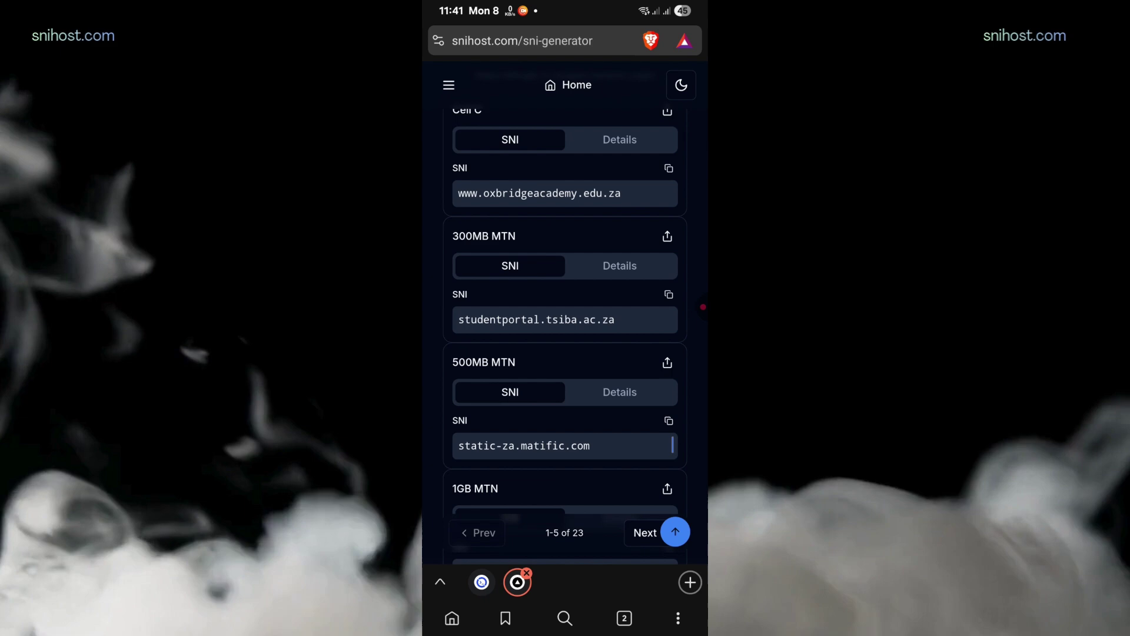
pyautogui.click(669, 421)
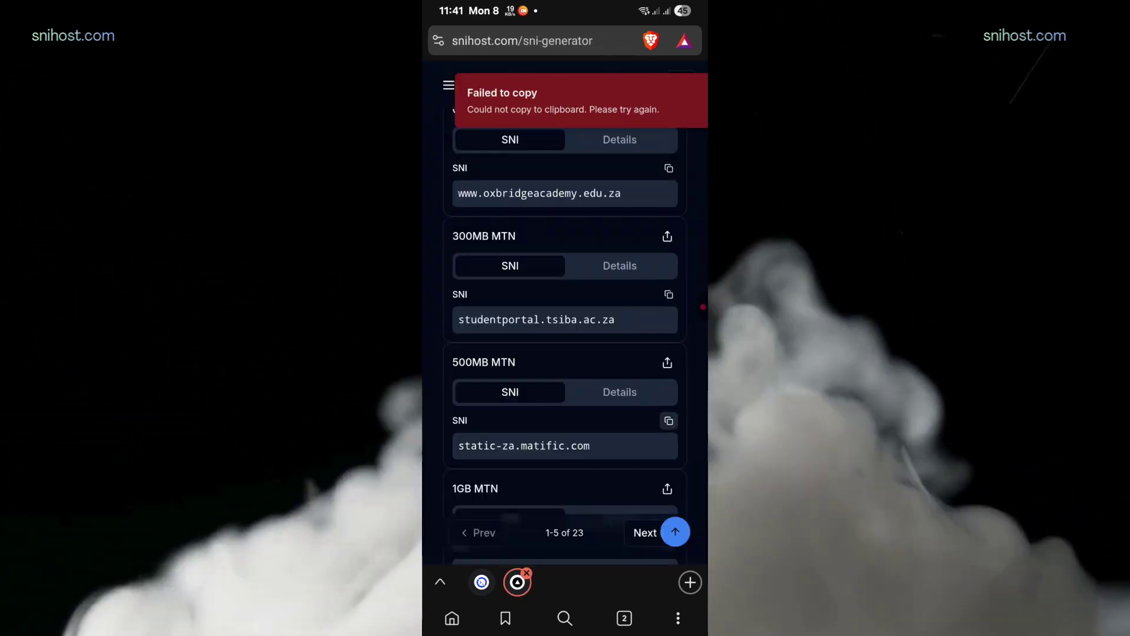
pyautogui.click(669, 421)
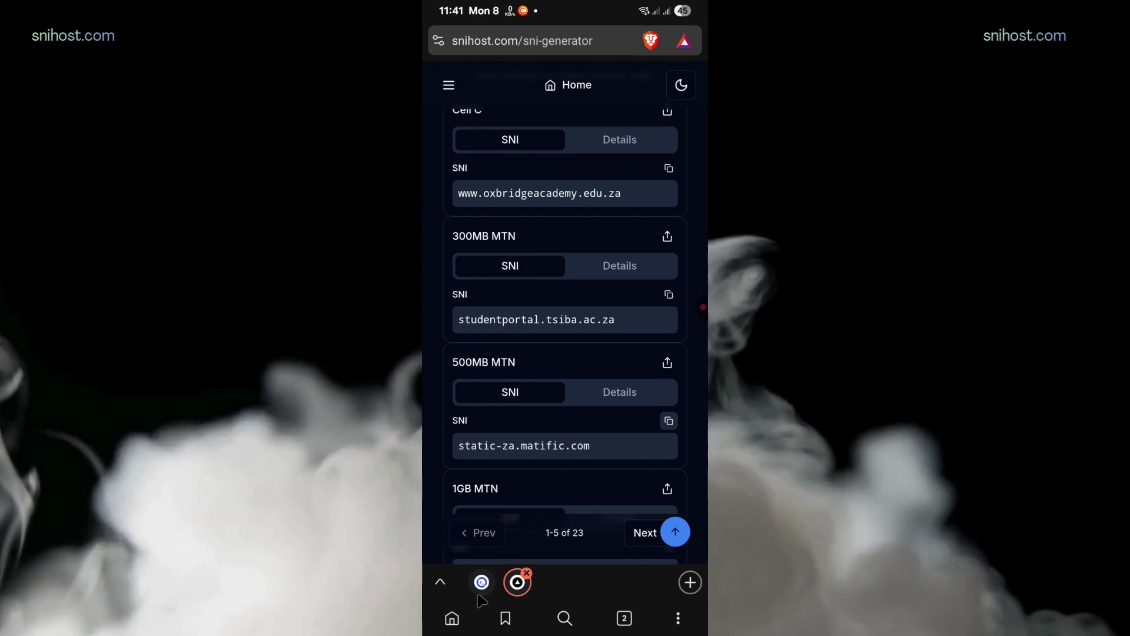
# Paste static-za.matific.com into the sshOcean form's SNI/Bug Host field.
pyautogui.click(481, 585)
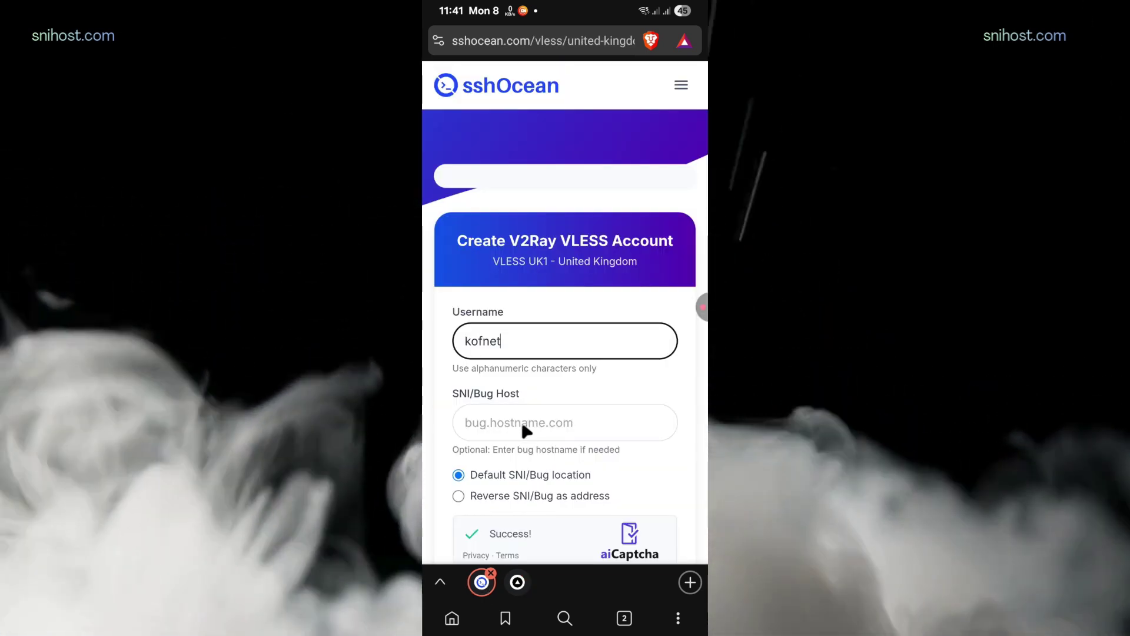
pyautogui.click(496, 424)
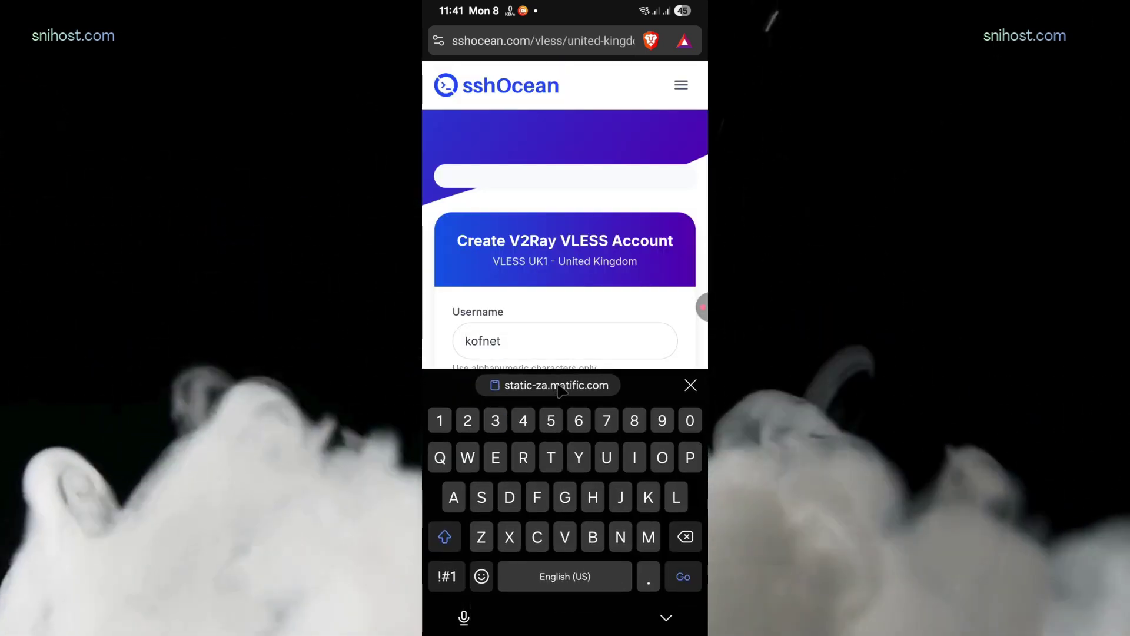
pyautogui.click(557, 385)
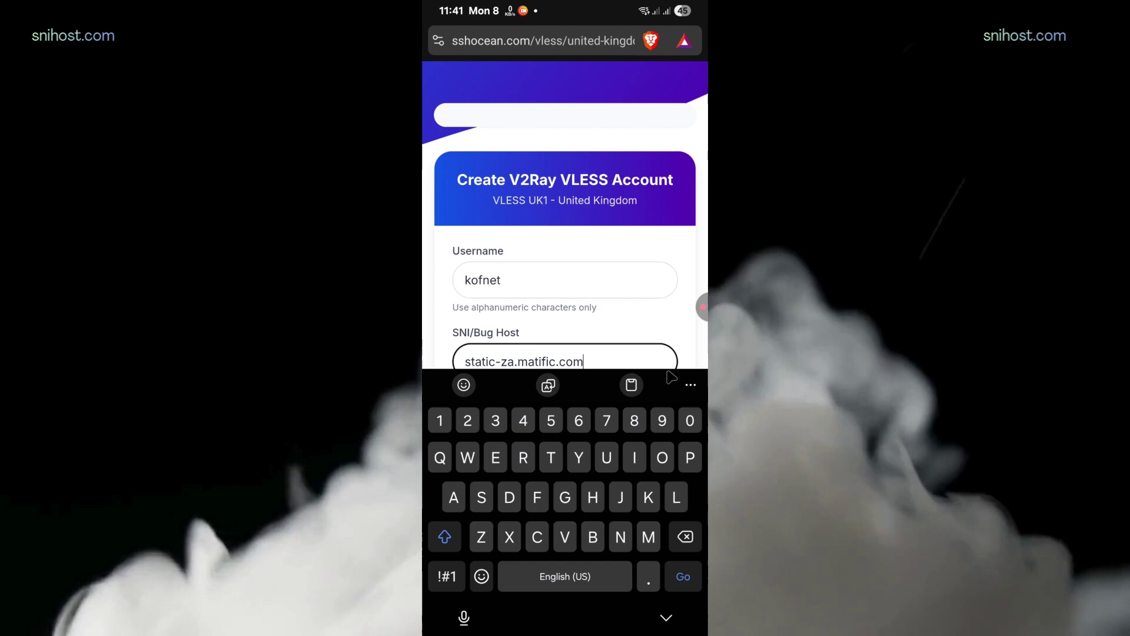
pyautogui.press('Escape')
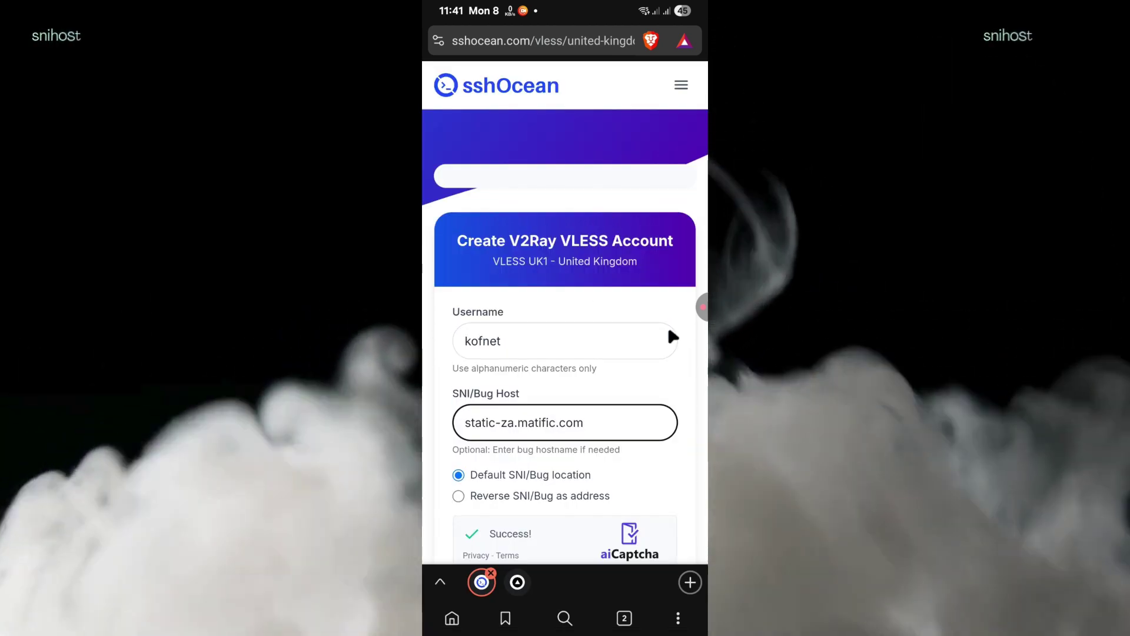
pyautogui.scroll(-2, 502, 450)
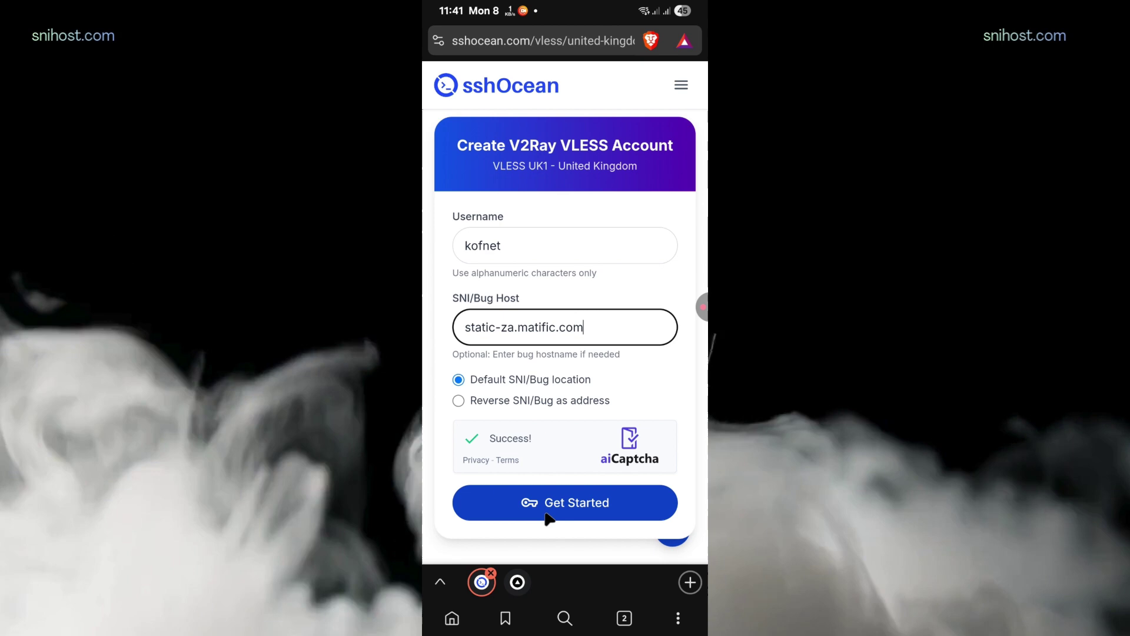
# Submit the VLESS UK1 form and copy the WebSocket (TLS:443) account link.
pyautogui.click(547, 504)
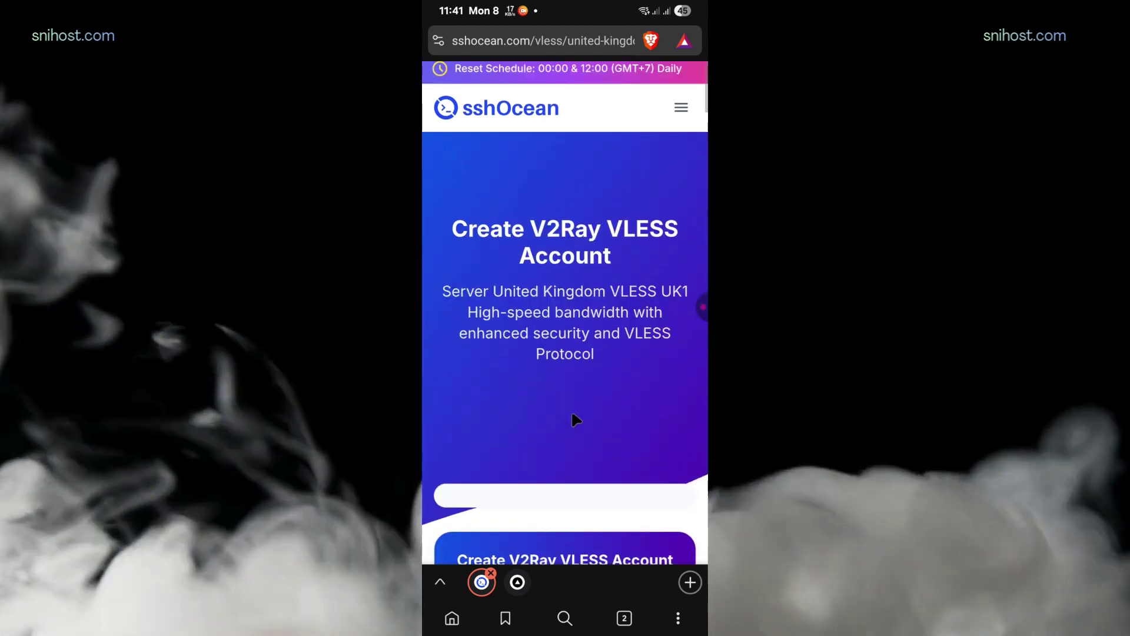
pyautogui.scroll(-5, 570, 408)
pyautogui.scroll(-10, 572, 415)
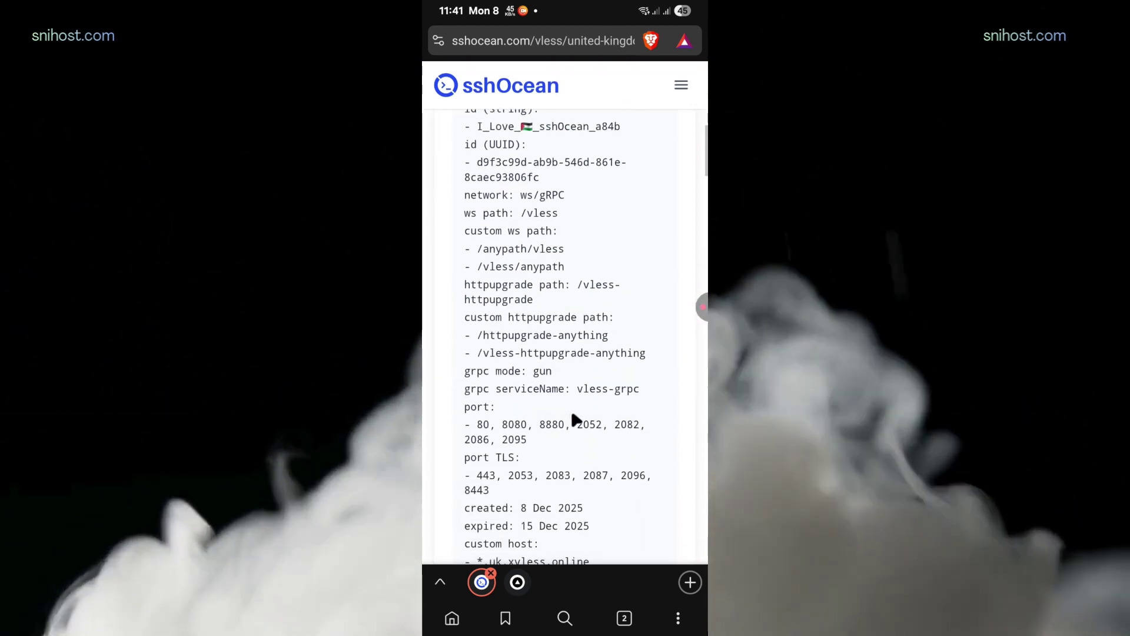
pyautogui.scroll(-5, 573, 414)
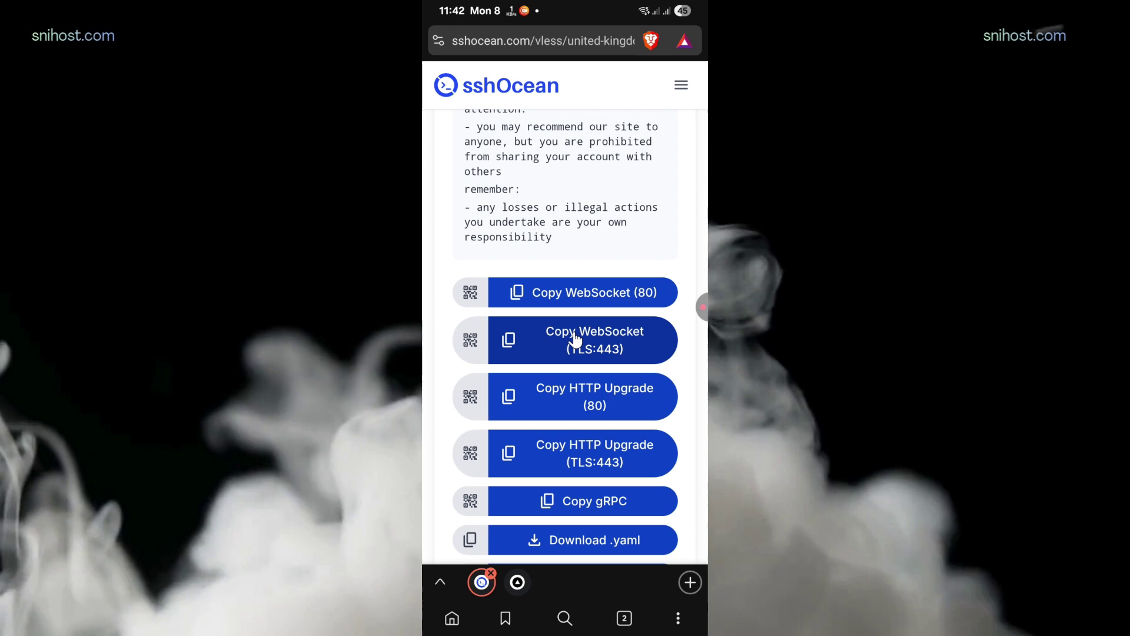
pyautogui.click(576, 341)
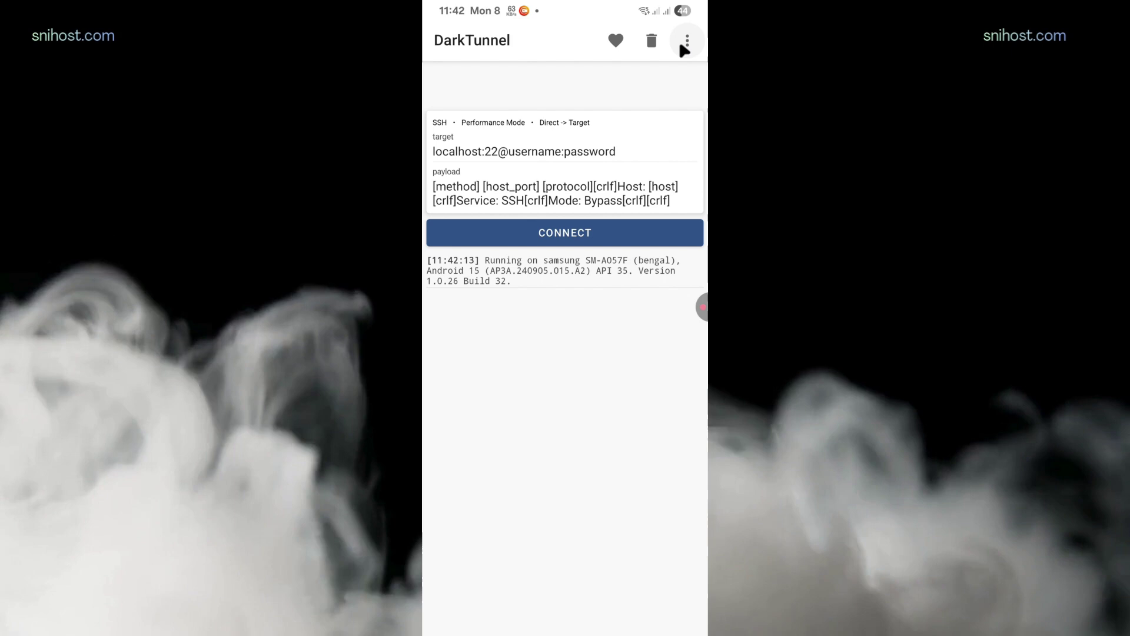
# Import the clipboard config via Config > Import > Clipboard, keeping the default name.
pyautogui.click(683, 47)
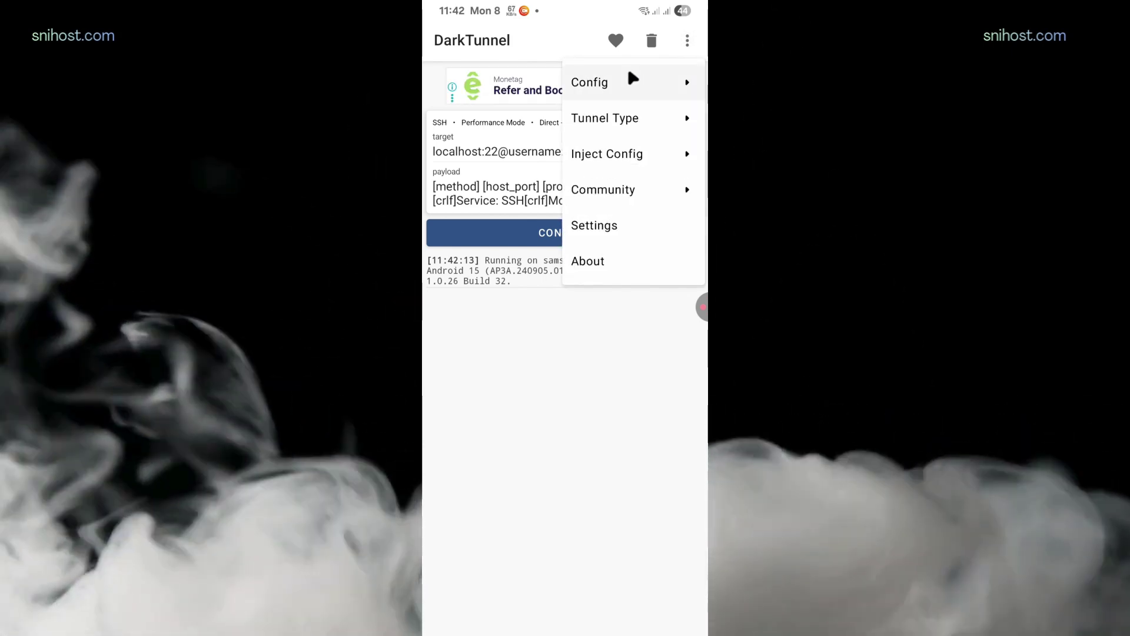
pyautogui.click(628, 73)
pyautogui.click(612, 187)
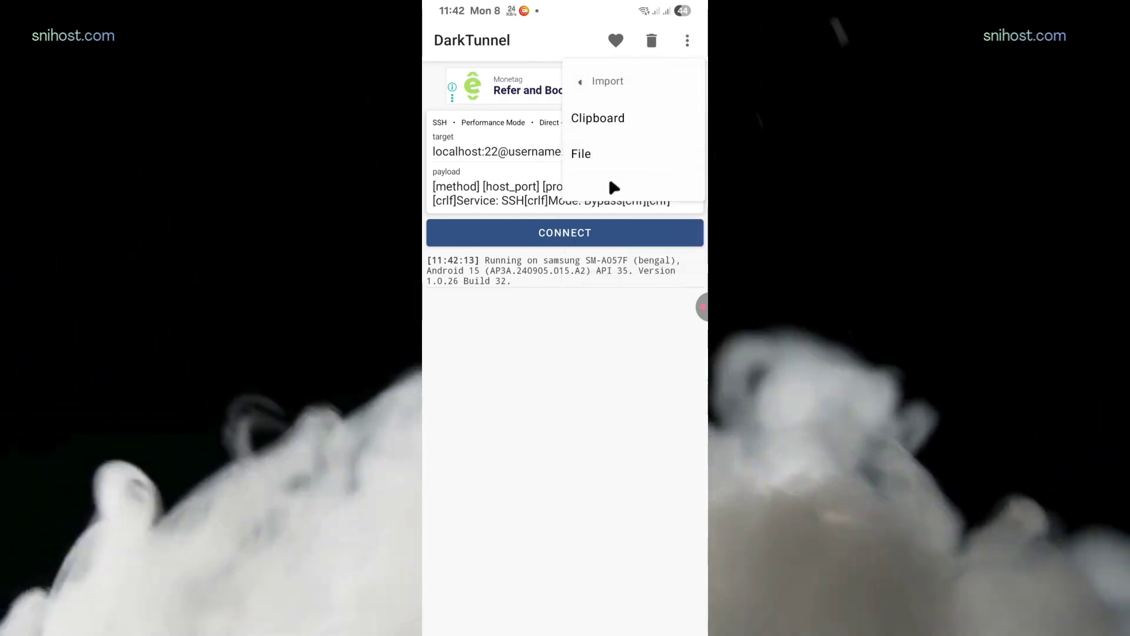
pyautogui.click(612, 120)
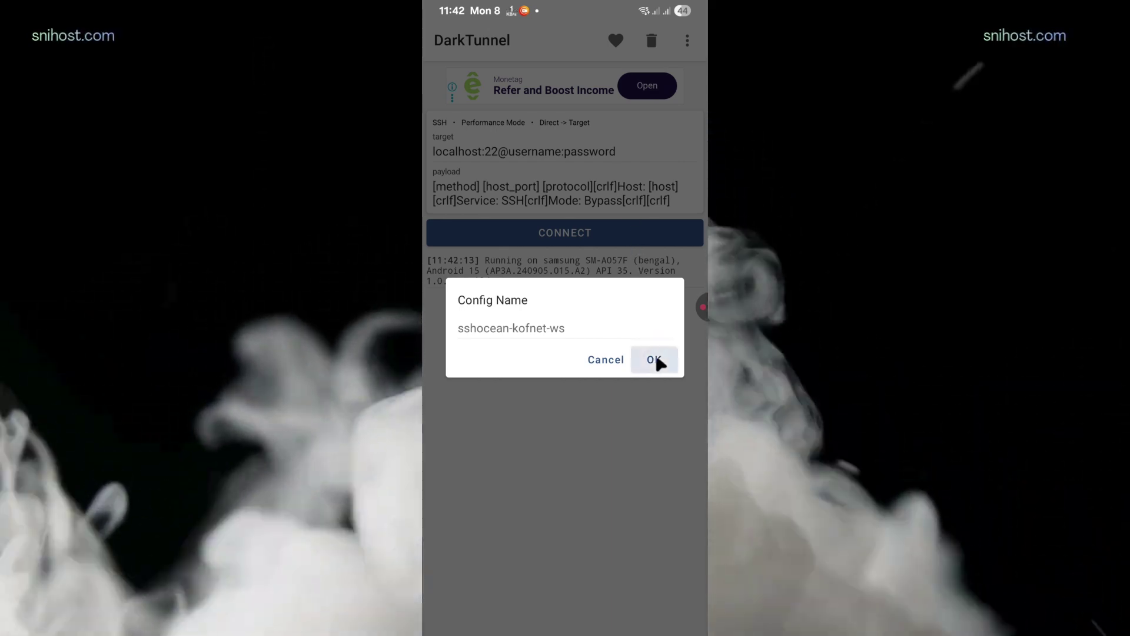
pyautogui.click(654, 359)
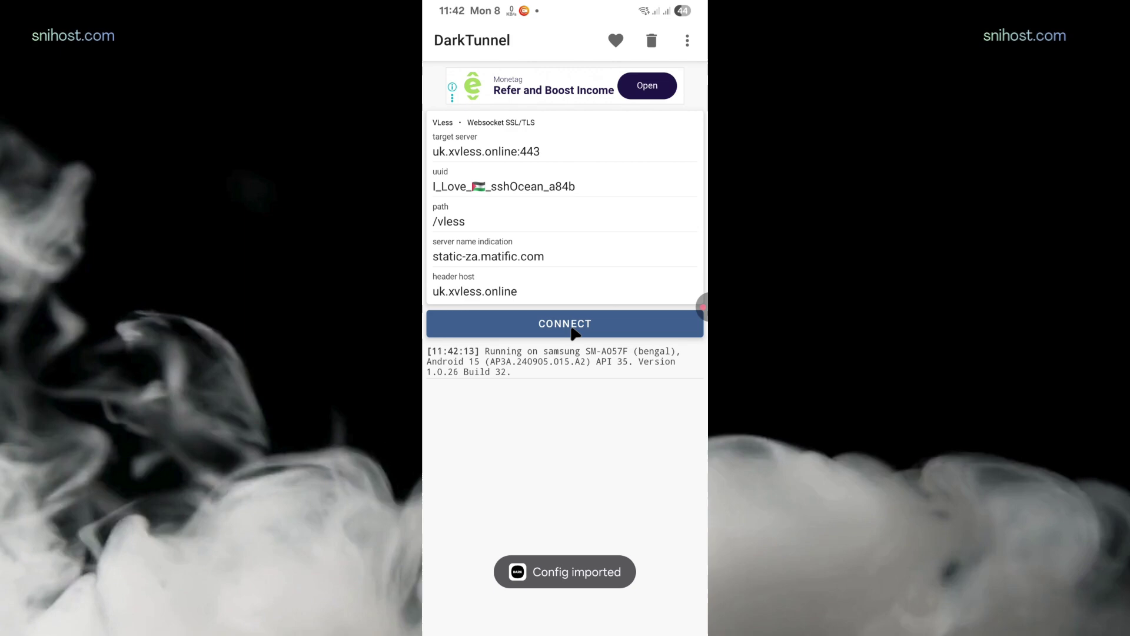
# Connect the VLESS tunnel to uk.xvless.online:443, dismiss the ad, then disconnect.
pyautogui.click(580, 321)
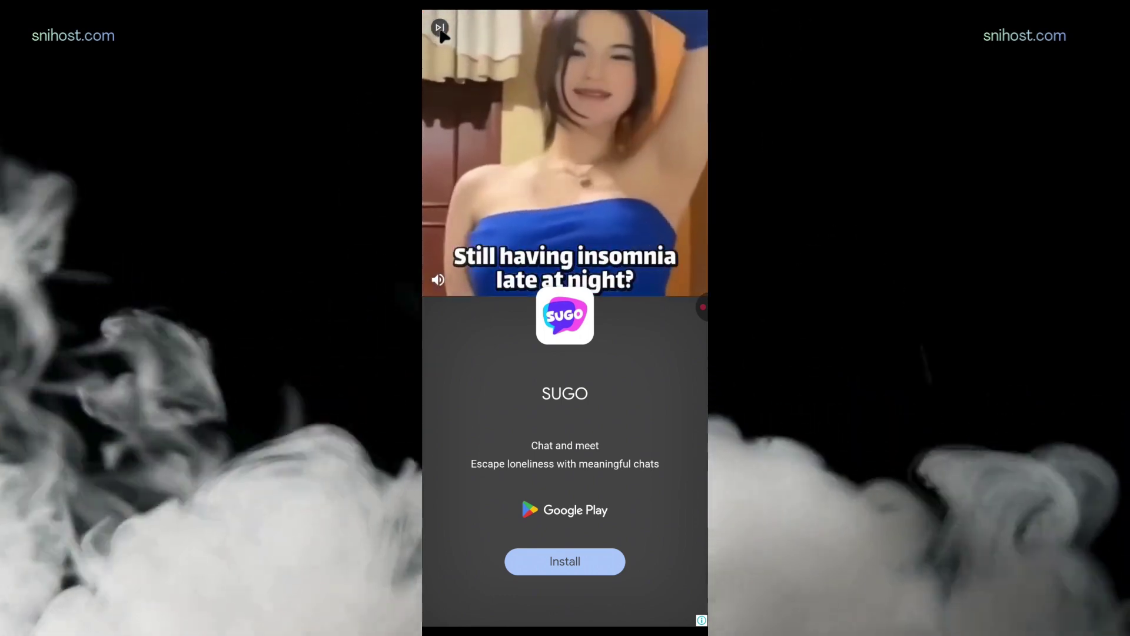
pyautogui.click(439, 28)
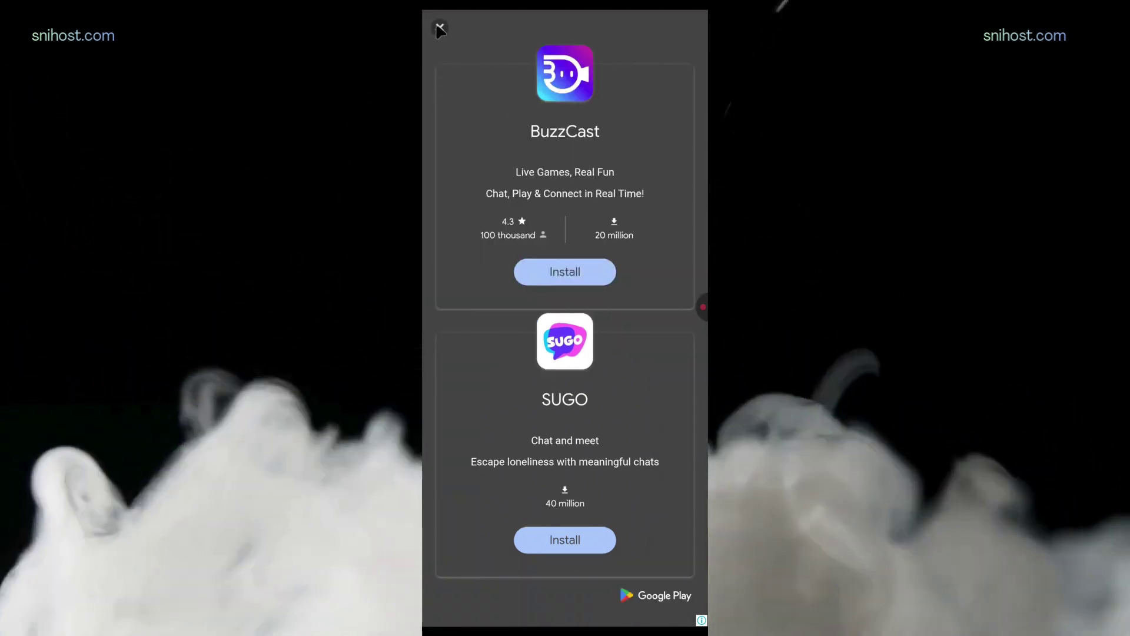
pyautogui.click(440, 28)
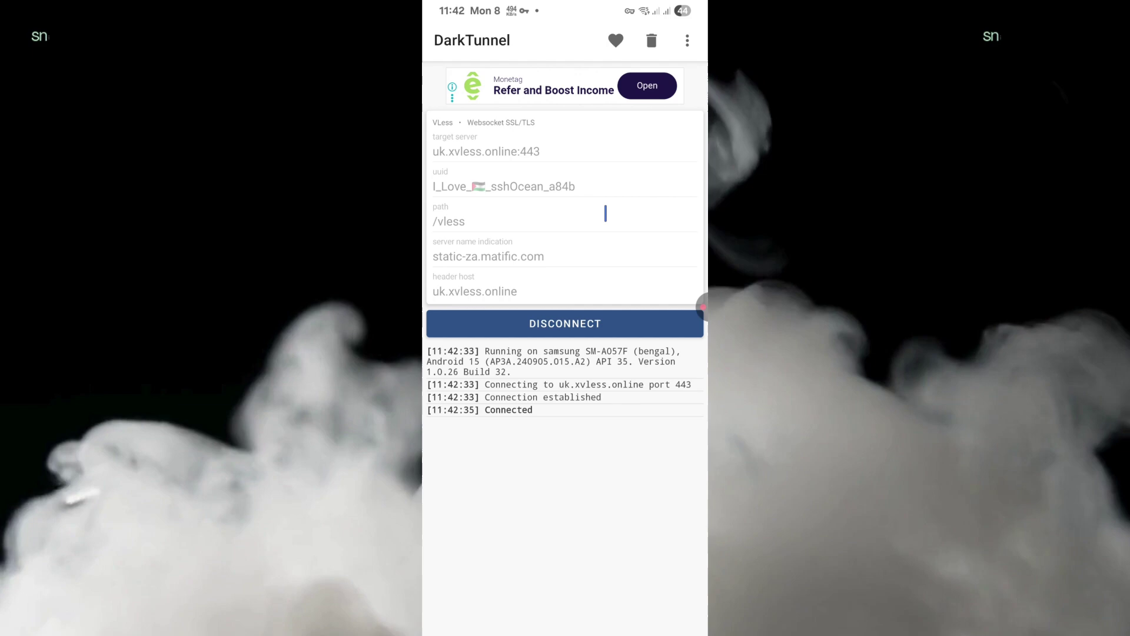
pyautogui.click(569, 325)
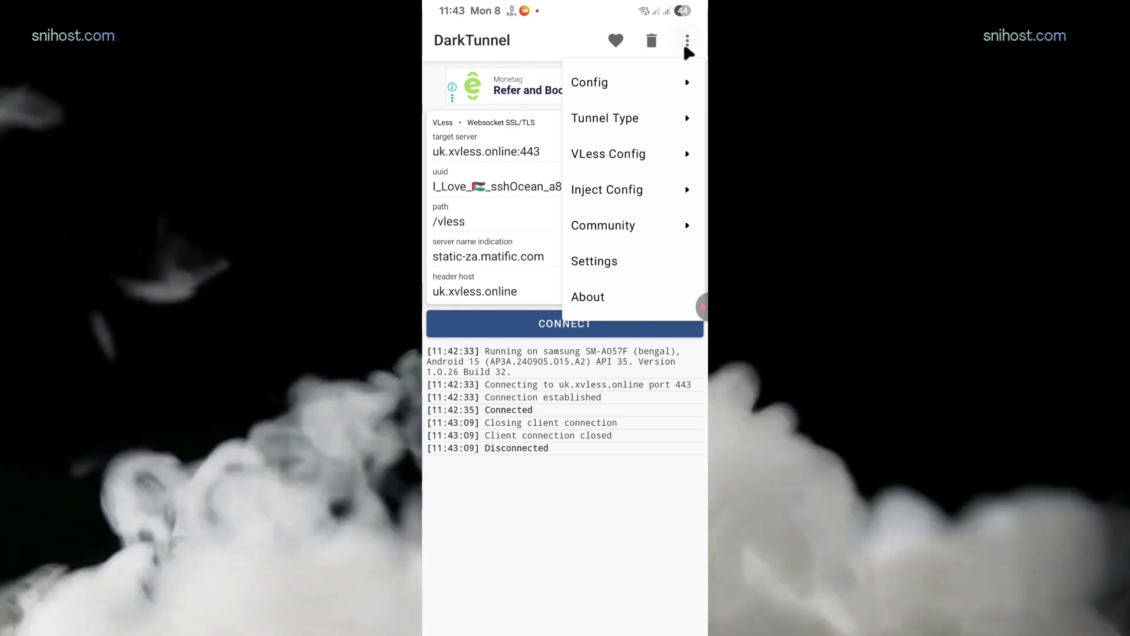
# Export the VLESS config as the file sshocean-kofnet-ws.darl into the Downloads folder.
pyautogui.click(659, 84)
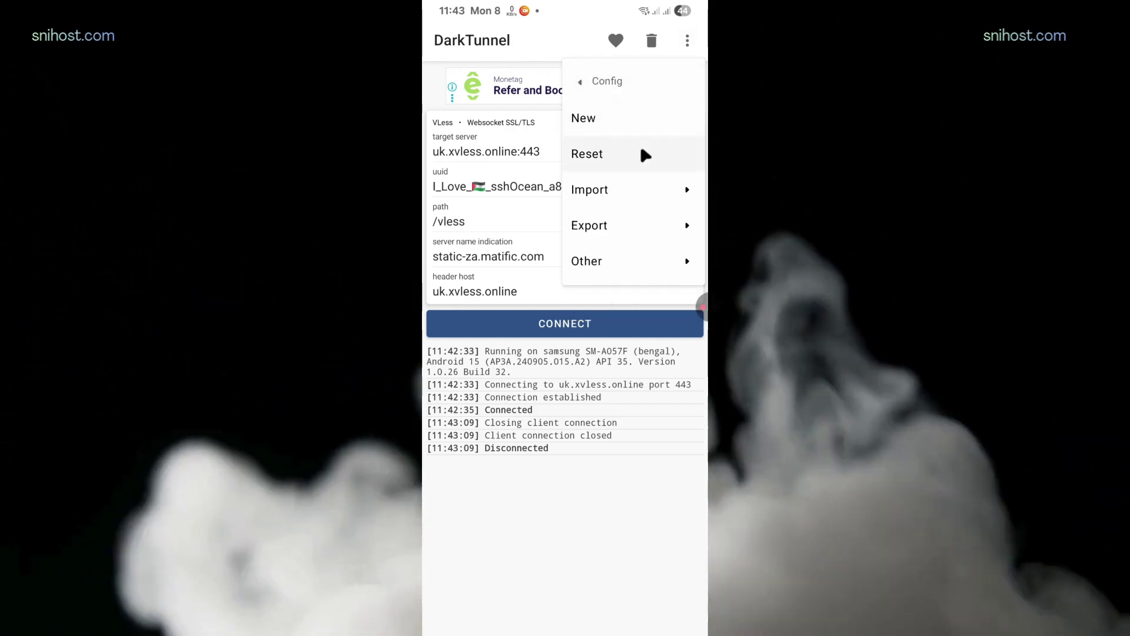
pyautogui.click(630, 227)
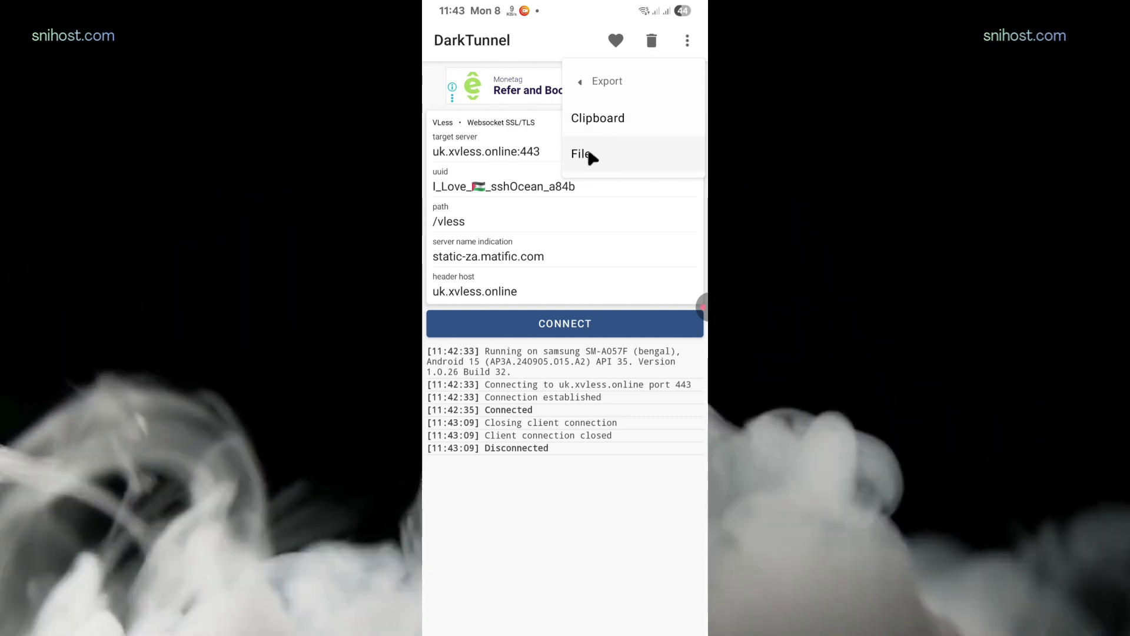
pyautogui.click(589, 154)
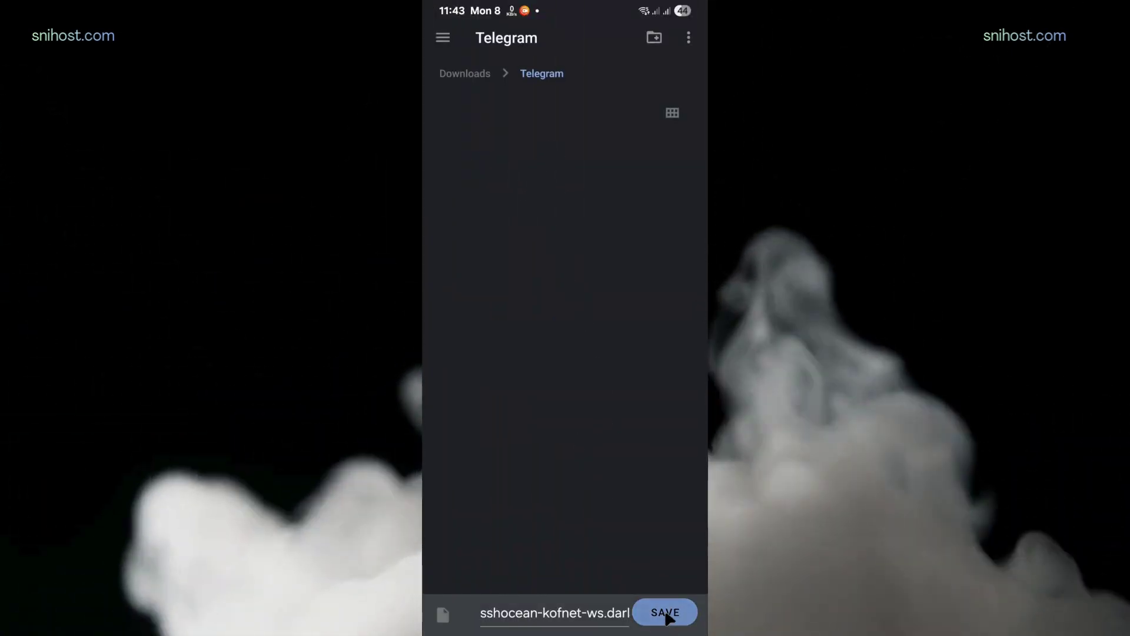
pyautogui.click(467, 75)
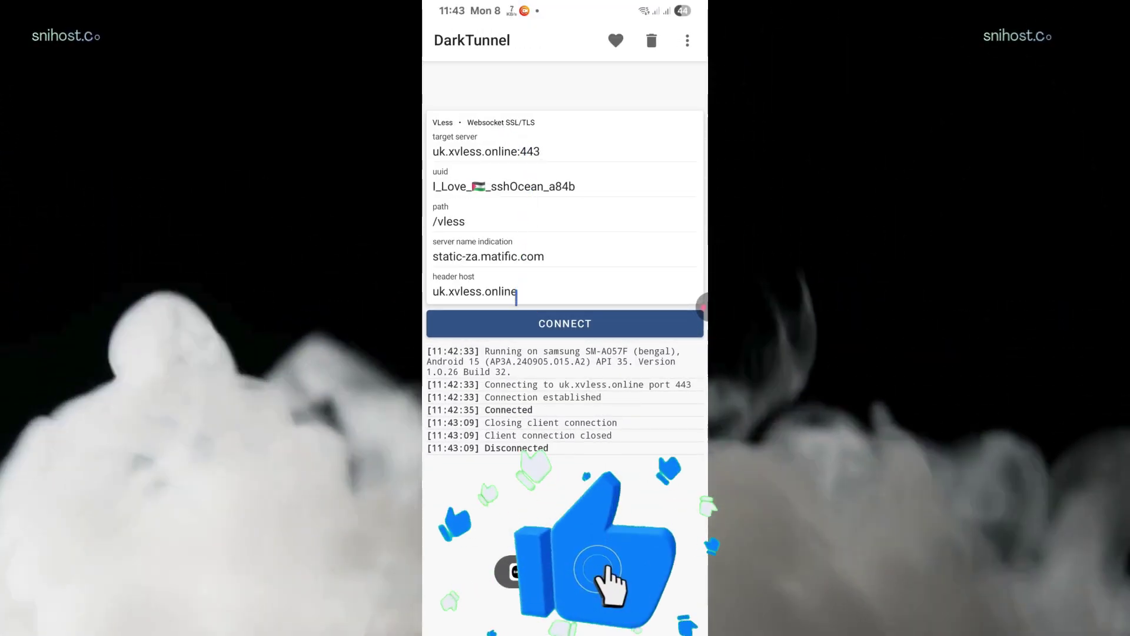
# Select the target server and uuid fields on the saved uk.xvless.online:443 VLESS profile.
pyautogui.click(504, 151)
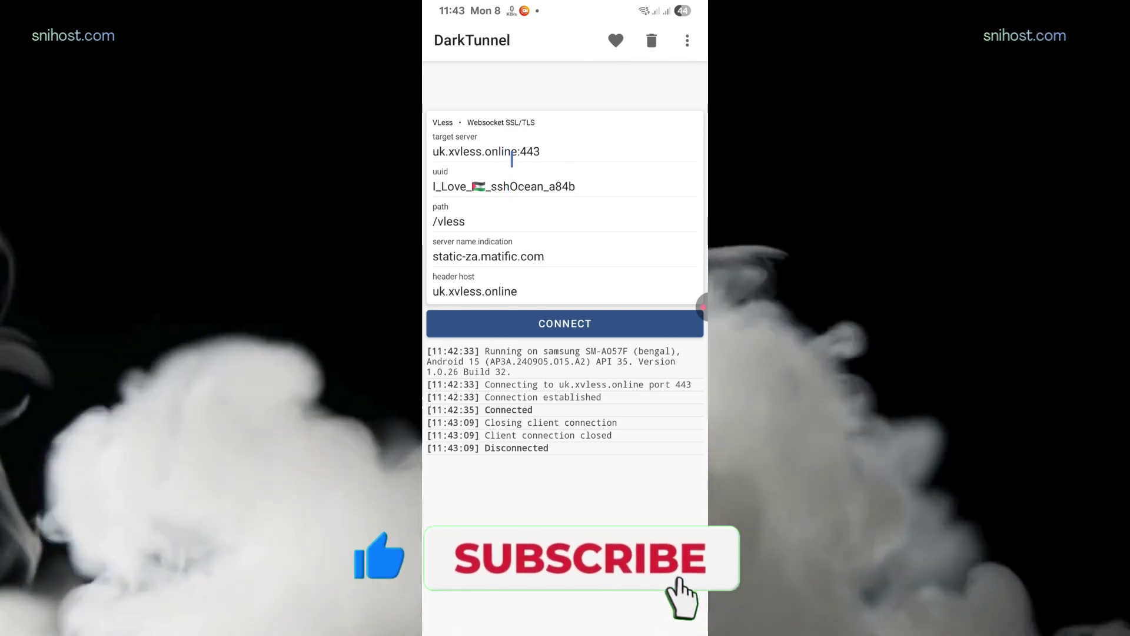
pyautogui.click(496, 186)
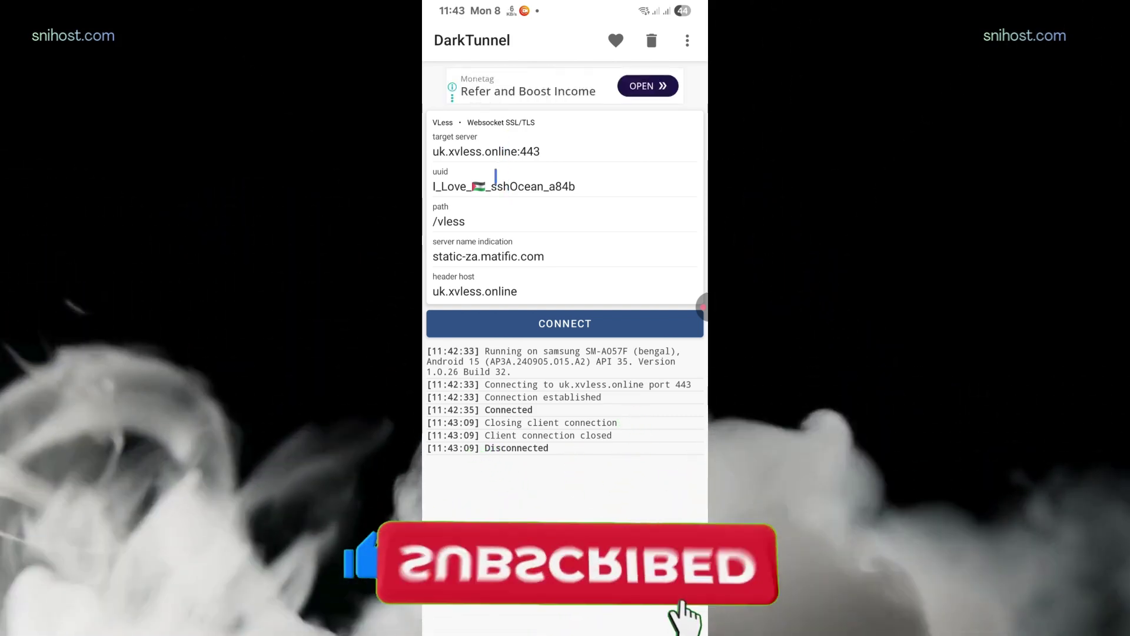